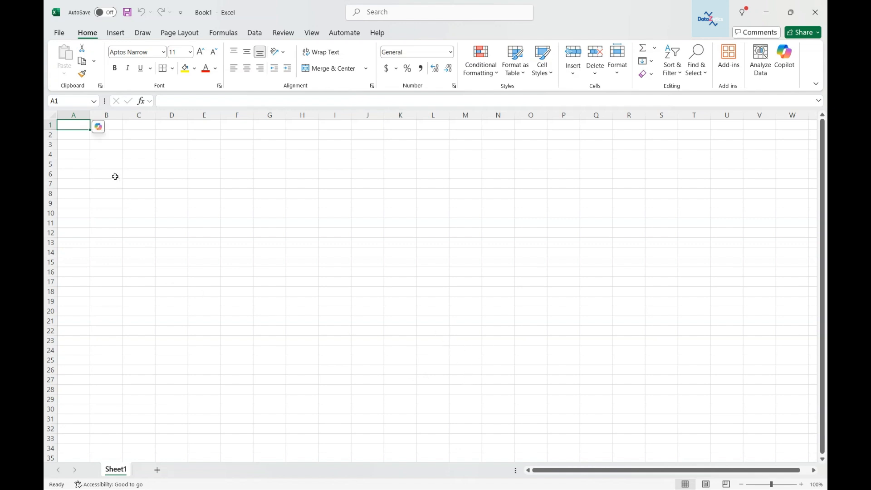
Step: Import data from the PDF file company_staff_dataset in the Datasets folder
{"action": "left_click", "coordinate": [253, 36]}
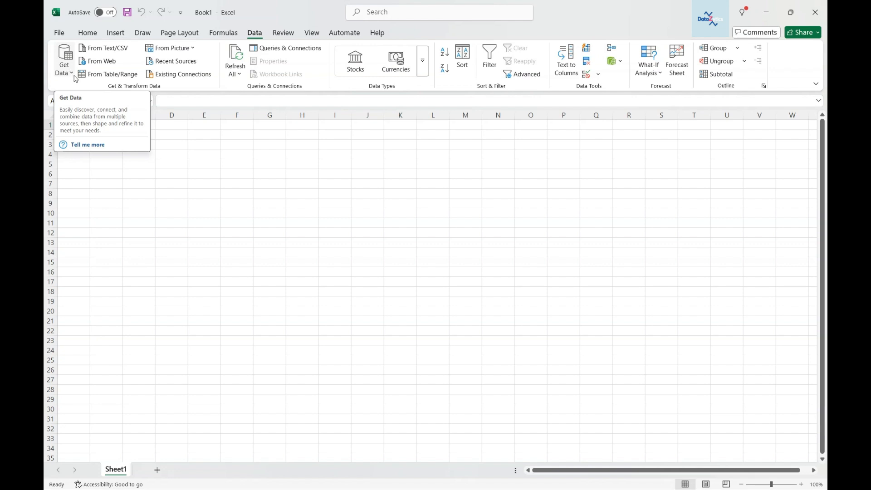
{"action": "left_click", "coordinate": [72, 75]}
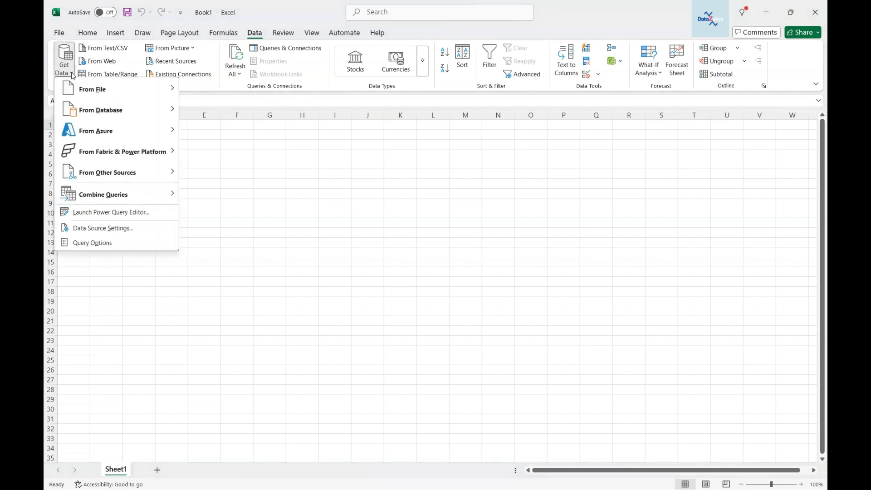
{"action": "mouse_move", "coordinate": [88, 95]}
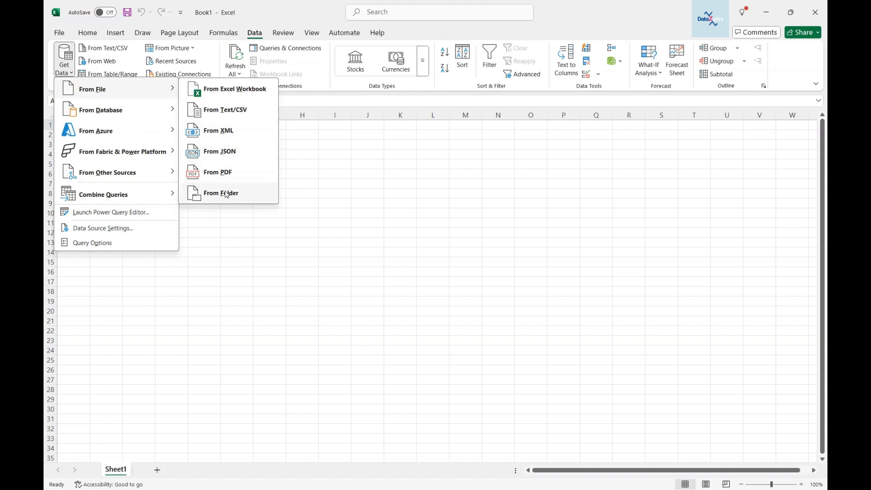
{"action": "left_click", "coordinate": [222, 172]}
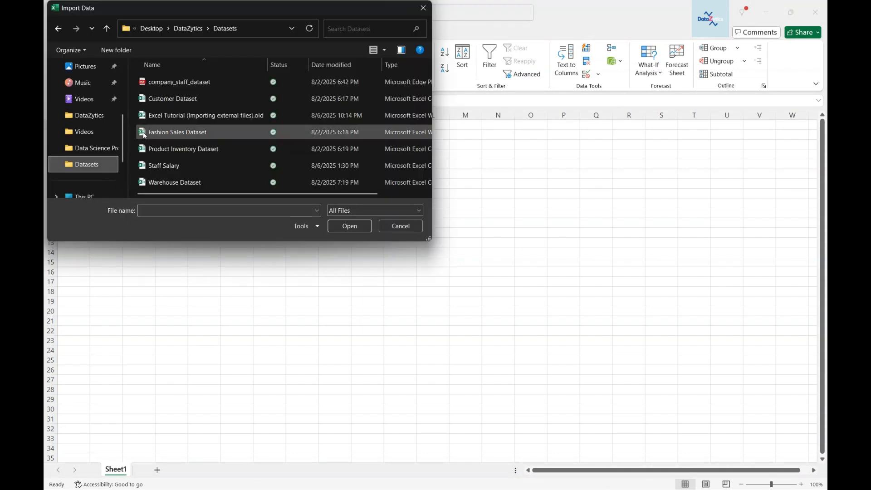
{"action": "left_click", "coordinate": [186, 83]}
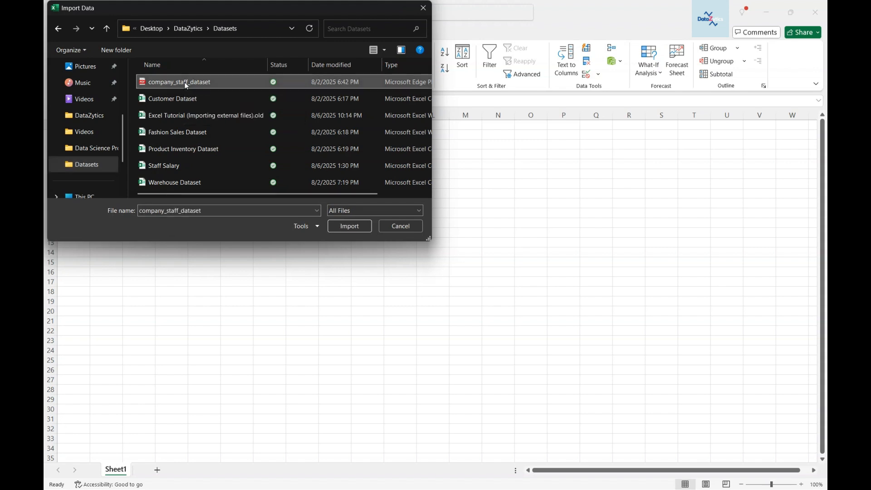
{"action": "left_click", "coordinate": [345, 229]}
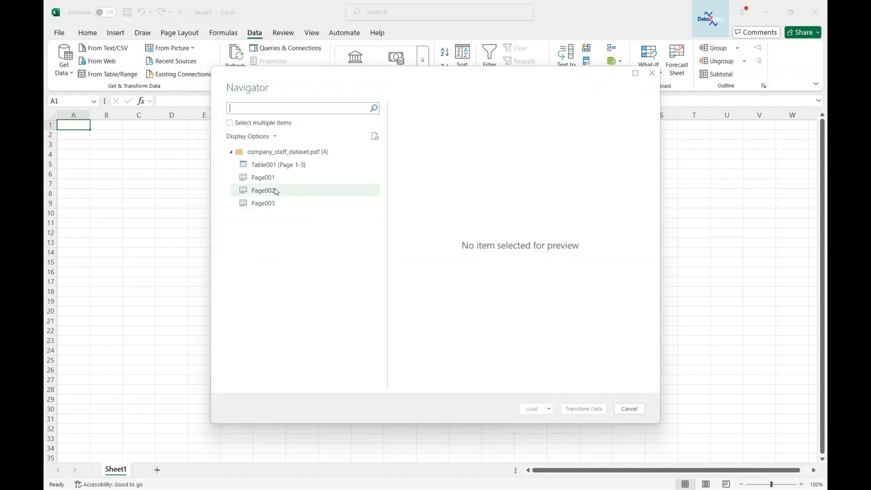
Step: Preview each page and the Table001 (Page 1-3) item found in the PDF
{"action": "left_click", "coordinate": [264, 177]}
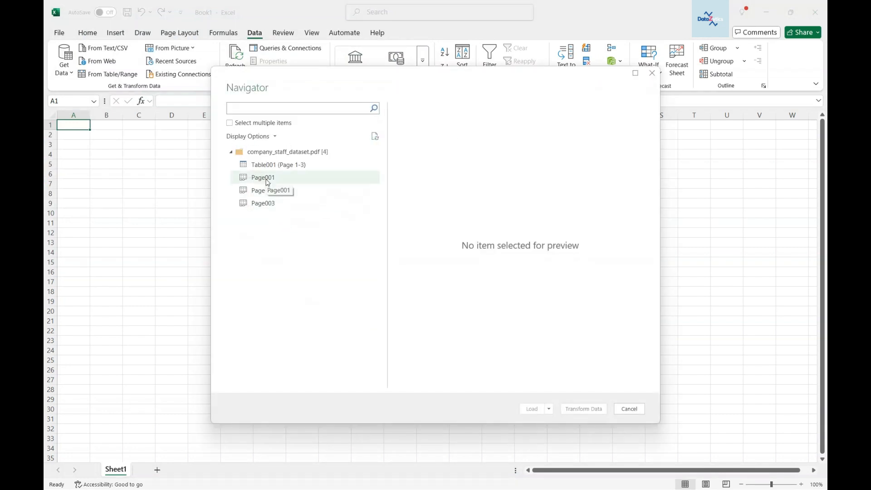
{"action": "mouse_move", "coordinate": [448, 384]}
{"action": "left_mouse_down"}
{"action": "mouse_move", "coordinate": [540, 385]}
{"action": "mouse_move", "coordinate": [449, 384]}
{"action": "left_mouse_up"}
{"action": "left_click", "coordinate": [280, 196]}
{"action": "left_click", "coordinate": [284, 203]}
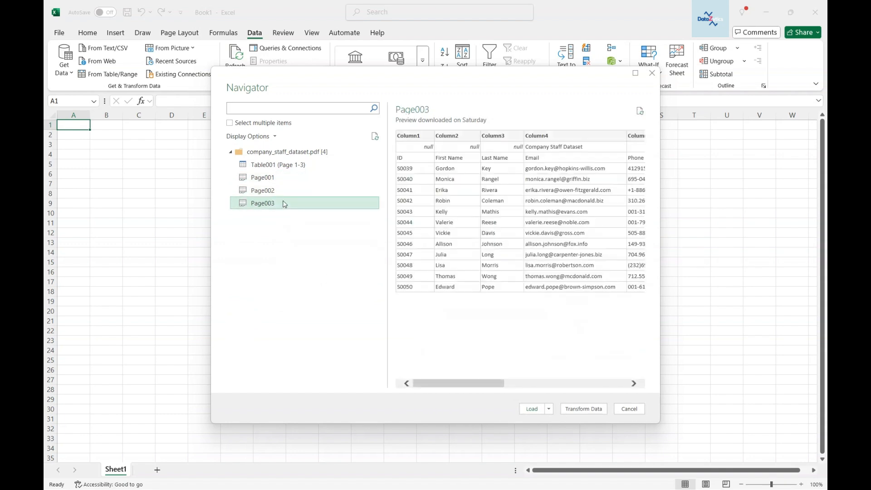
{"action": "left_click", "coordinate": [272, 165]}
{"action": "scroll", "coordinate": [434, 267], "scroll_direction": "down", "scroll_amount": 10}
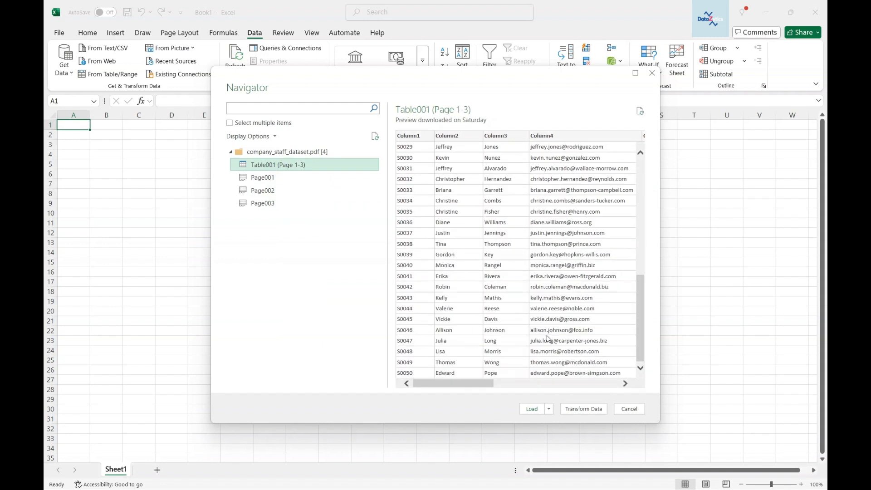
{"action": "mouse_move", "coordinate": [454, 384]}
{"action": "left_mouse_down"}
{"action": "mouse_move", "coordinate": [590, 384]}
{"action": "mouse_move", "coordinate": [461, 387]}
{"action": "left_mouse_up"}
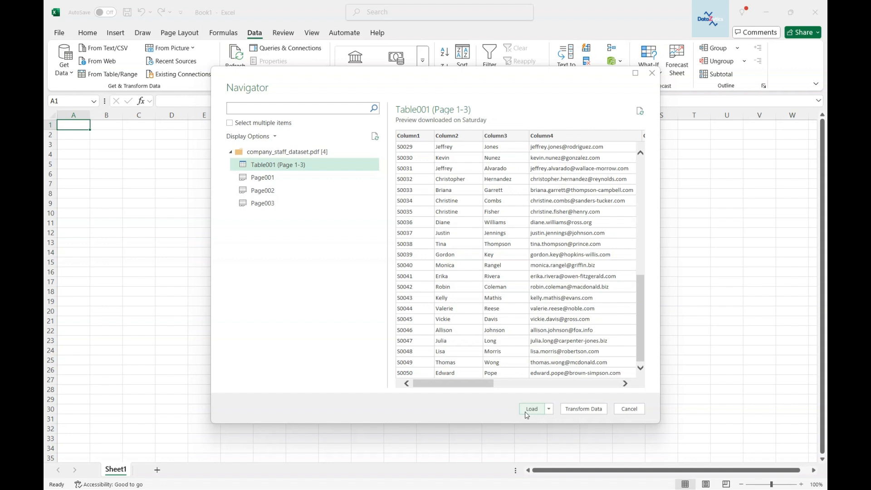
Step: Open Table001 (Page 1-3) in the Power Query Editor and promote its first row to column headers
{"action": "left_click", "coordinate": [584, 409]}
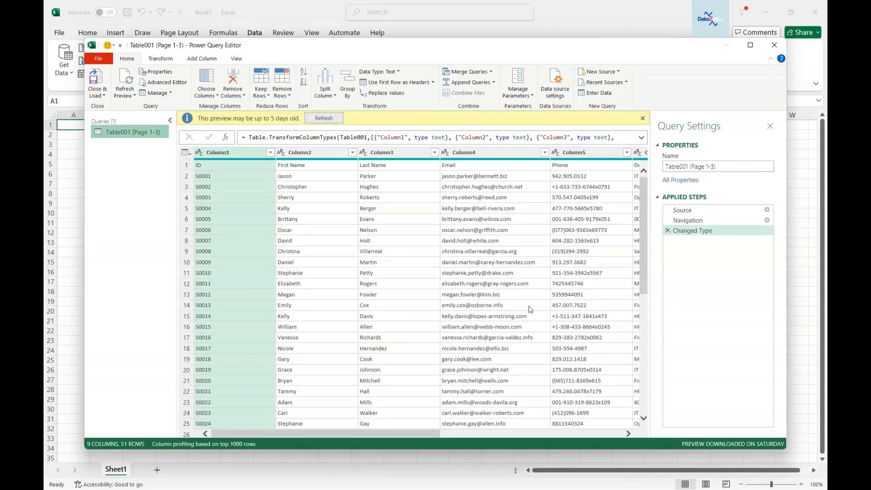
{"action": "left_click", "coordinate": [588, 433]}
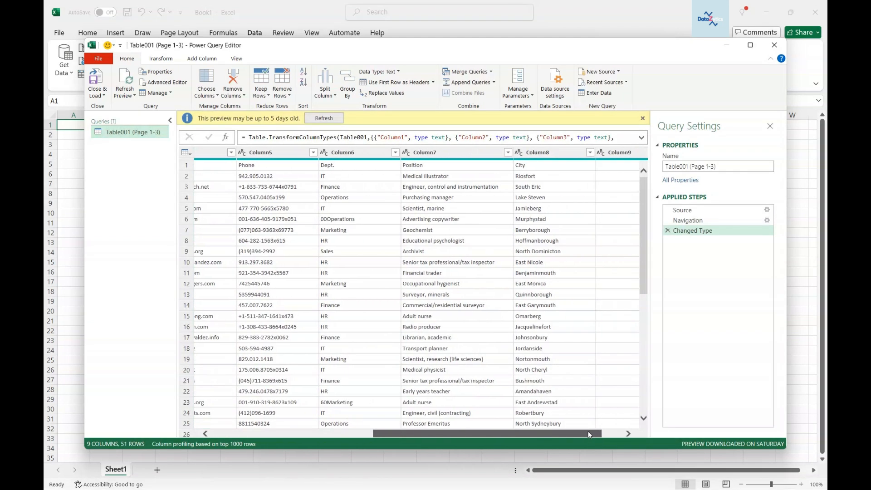
{"action": "left_click_drag", "start_coordinate": [588, 433], "coordinate": [415, 429]}
{"action": "left_click", "coordinate": [189, 167]}
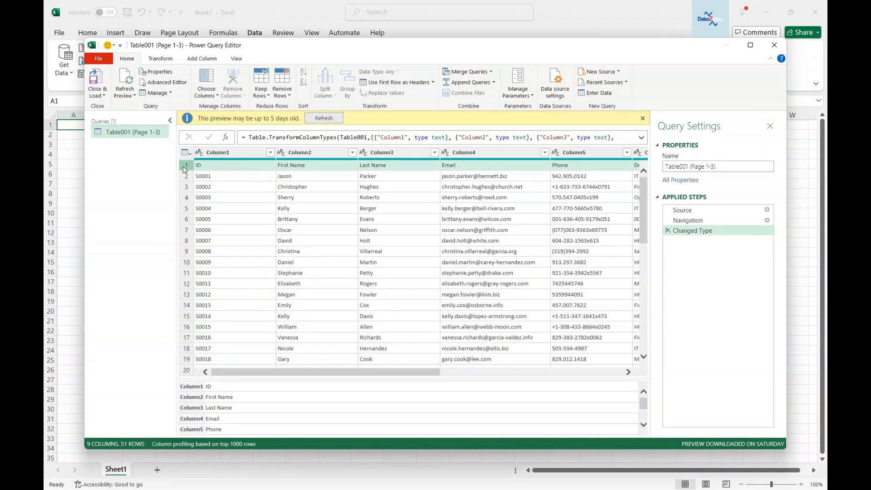
{"action": "left_click", "coordinate": [236, 176]}
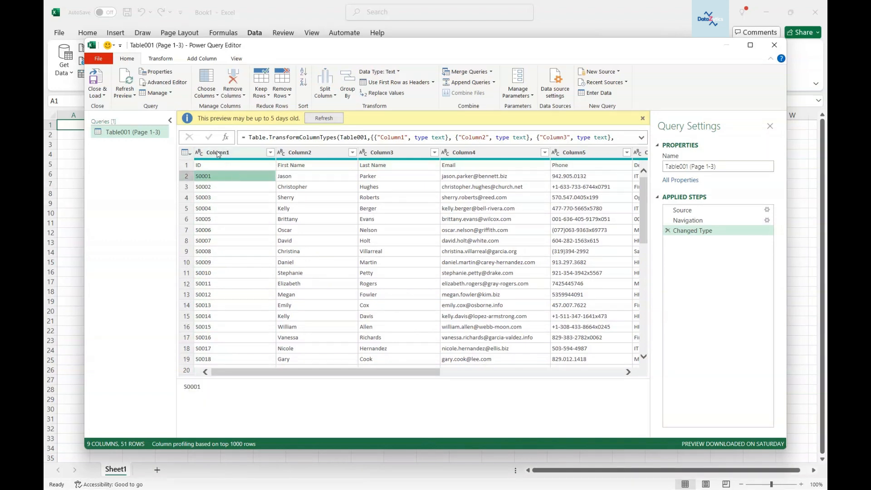
{"action": "left_click", "coordinate": [218, 153]}
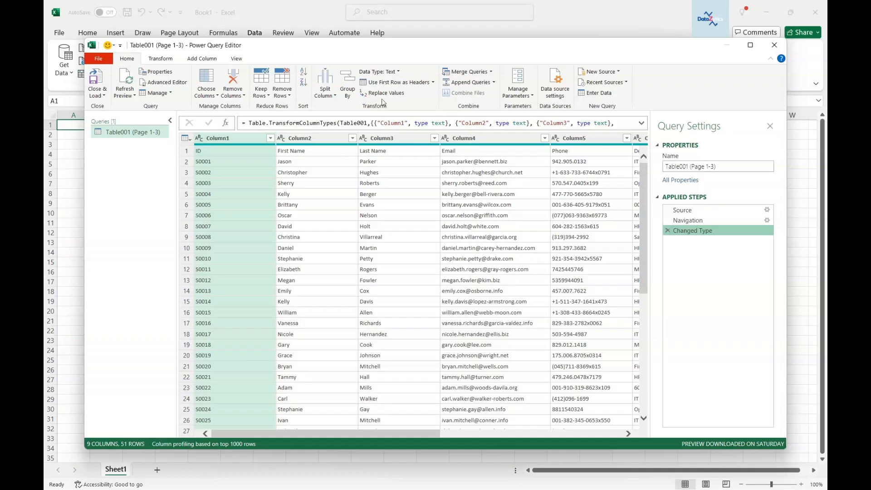
{"action": "left_click", "coordinate": [433, 82]}
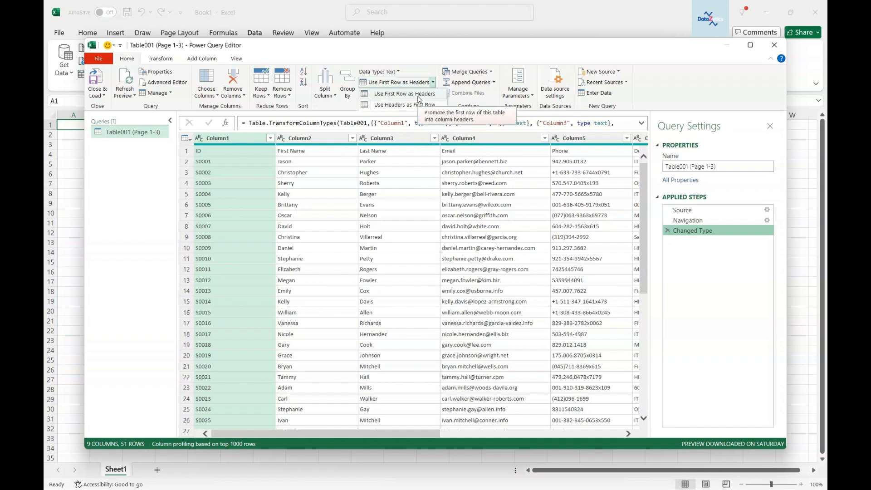
{"action": "left_click", "coordinate": [418, 95]}
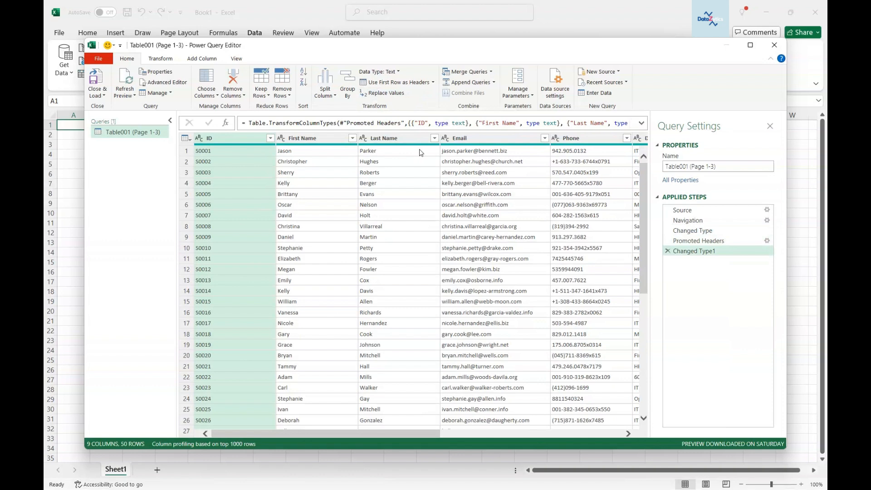
Step: Close and load the query as a table into the existing worksheet starting at cell A1
{"action": "mouse_move", "coordinate": [358, 434]}
{"action": "left_mouse_down"}
{"action": "mouse_move", "coordinate": [488, 435]}
{"action": "mouse_move", "coordinate": [350, 435]}
{"action": "left_mouse_up"}
{"action": "scroll", "coordinate": [255, 238], "scroll_direction": "down", "scroll_amount": 1}
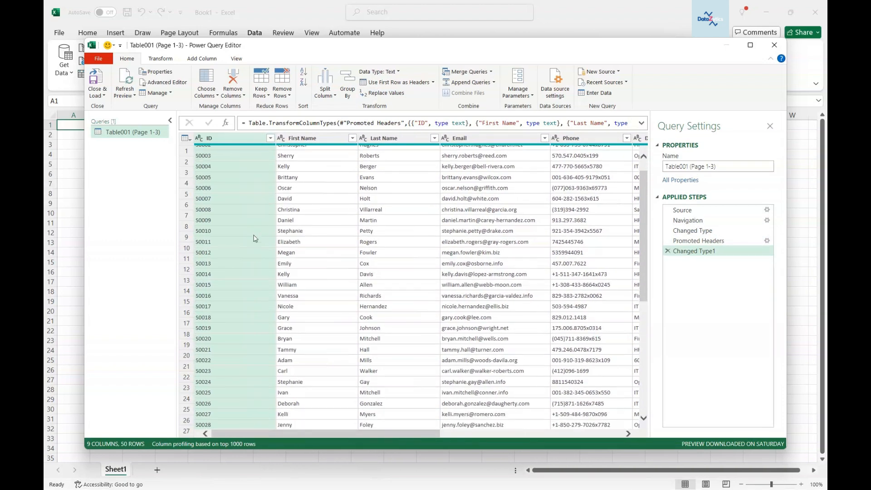
{"action": "scroll", "coordinate": [251, 254], "scroll_direction": "up", "scroll_amount": 1}
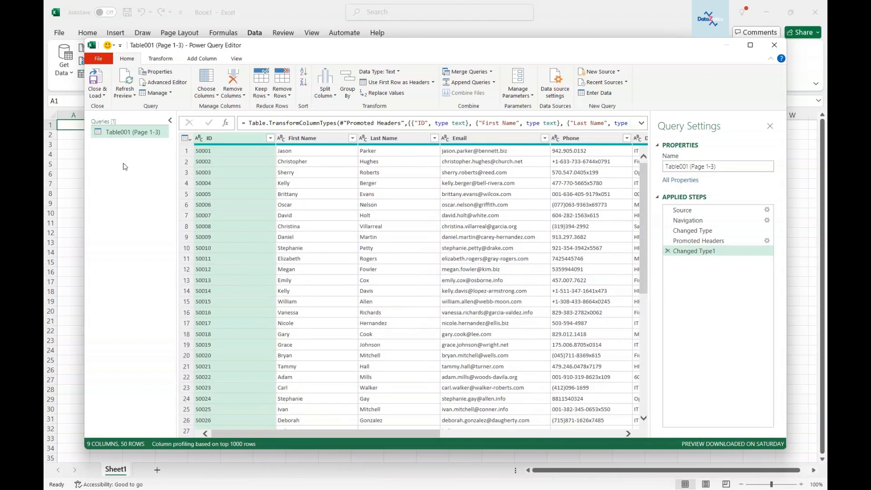
{"action": "left_click", "coordinate": [104, 96]}
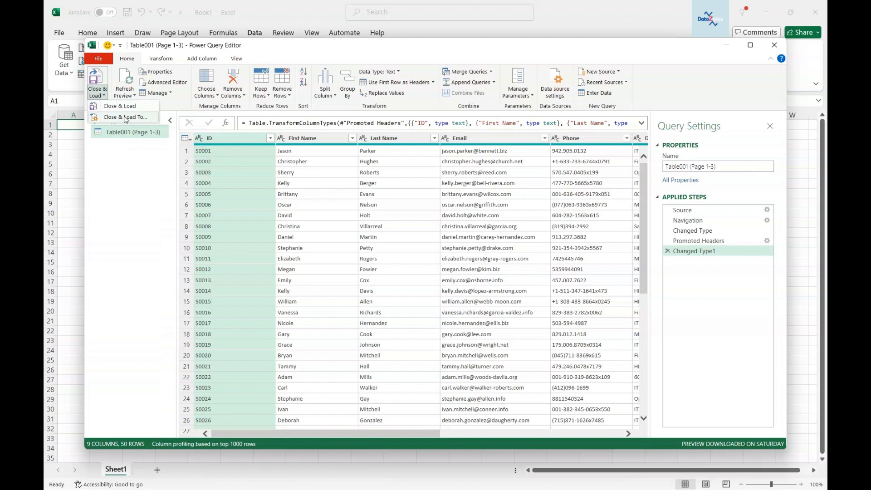
{"action": "left_click", "coordinate": [126, 119]}
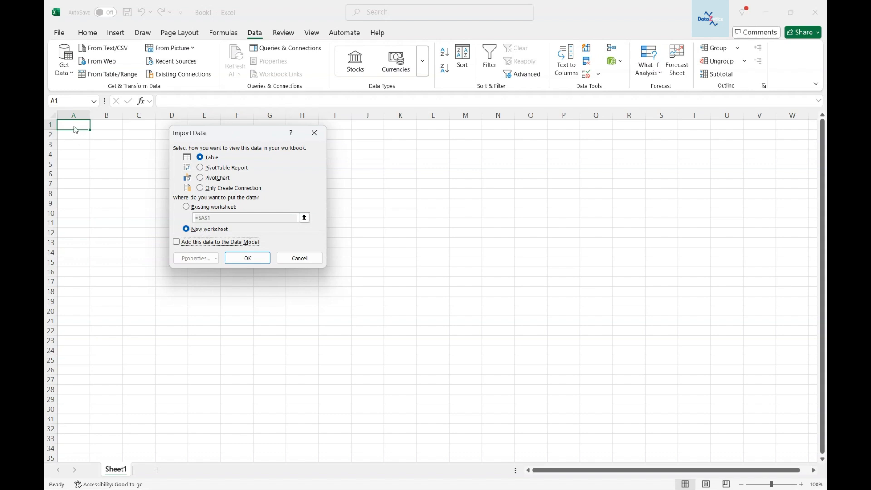
{"action": "left_click", "coordinate": [186, 208]}
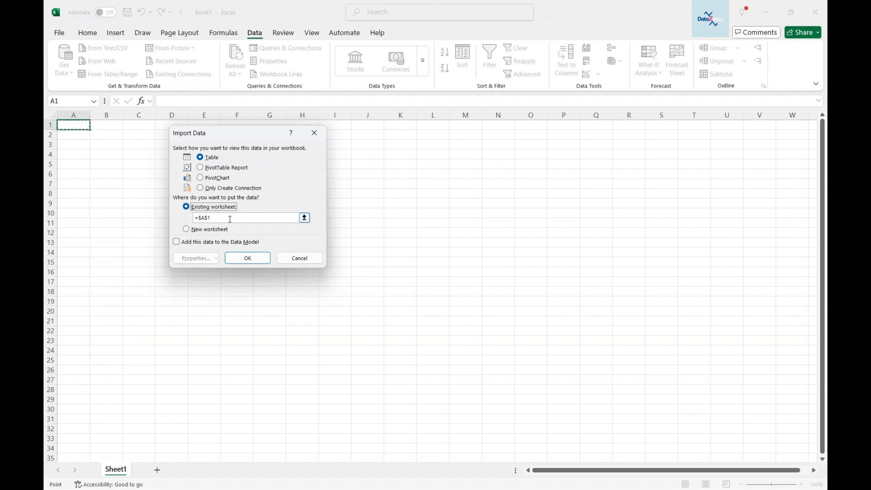
{"action": "left_click", "coordinate": [248, 258]}
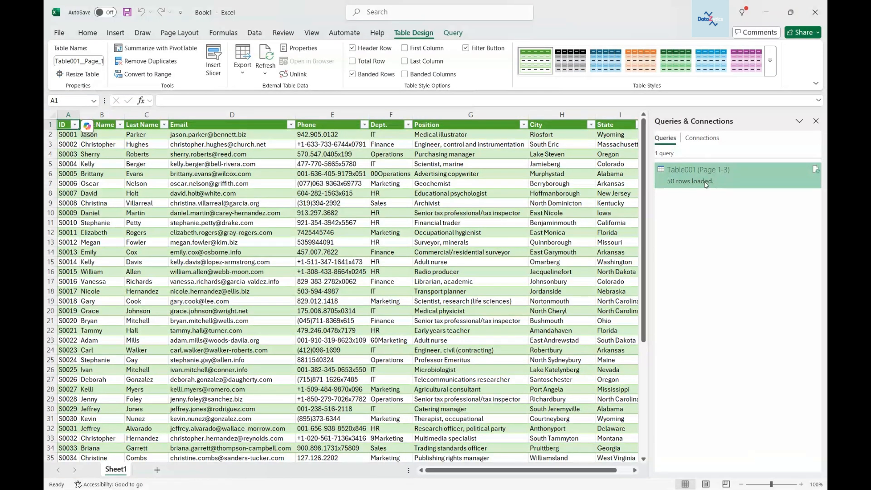
Step: Inspect the queries and connections listed in the side pane, then close it
{"action": "left_click", "coordinate": [704, 139]}
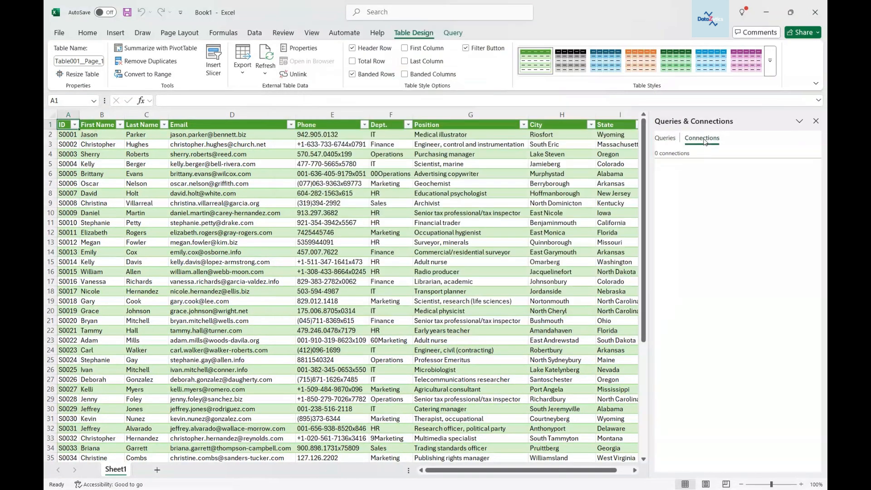
{"action": "left_click", "coordinate": [669, 140]}
{"action": "mouse_move", "coordinate": [812, 172]}
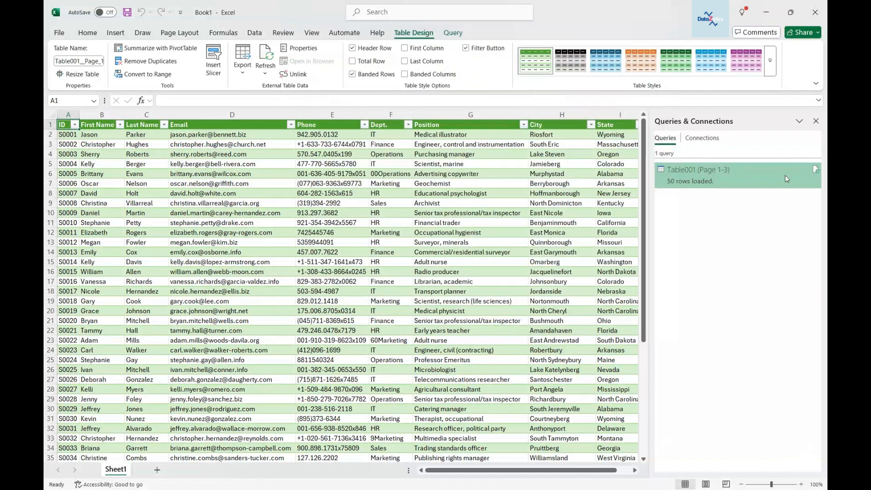
{"action": "left_click", "coordinate": [816, 121]}
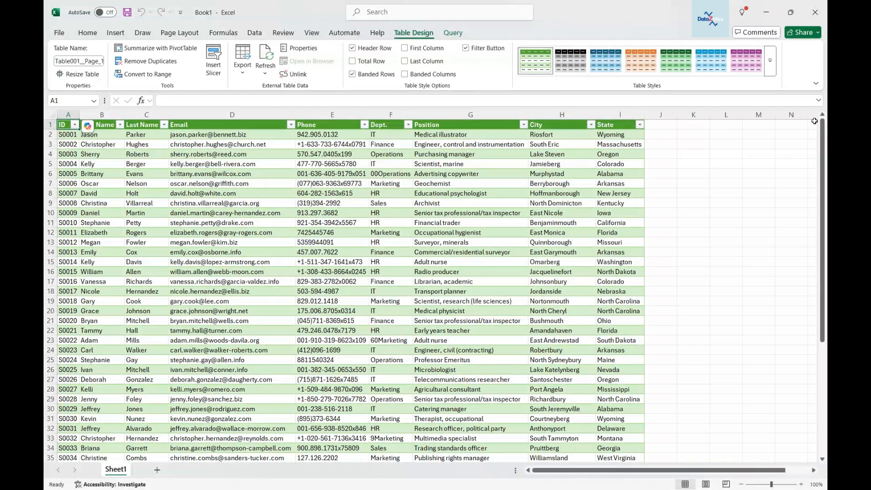
Step: Clear the loaded table's style formatting
{"action": "left_click", "coordinate": [772, 66]}
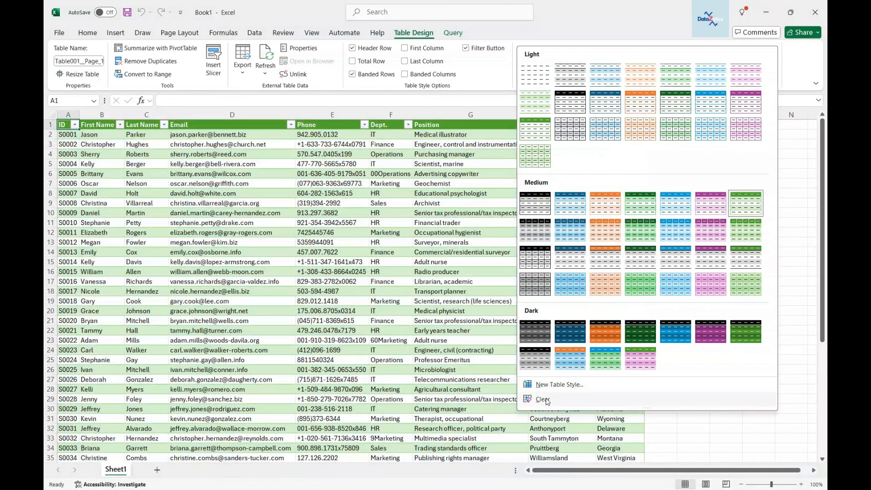
{"action": "left_click", "coordinate": [543, 398]}
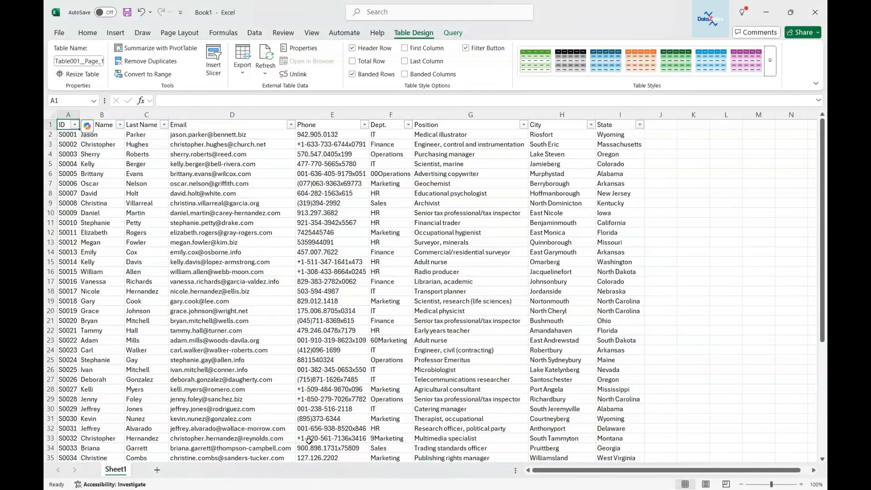
{"action": "scroll", "coordinate": [532, 331], "scroll_direction": "down", "scroll_amount": 8}
{"action": "scroll", "coordinate": [529, 325], "scroll_direction": "up", "scroll_amount": 8}
Step: Refresh the Table001 (Page 1-3) query from the Queries & Connections pane, then close the pane
{"action": "left_click", "coordinate": [255, 33]}
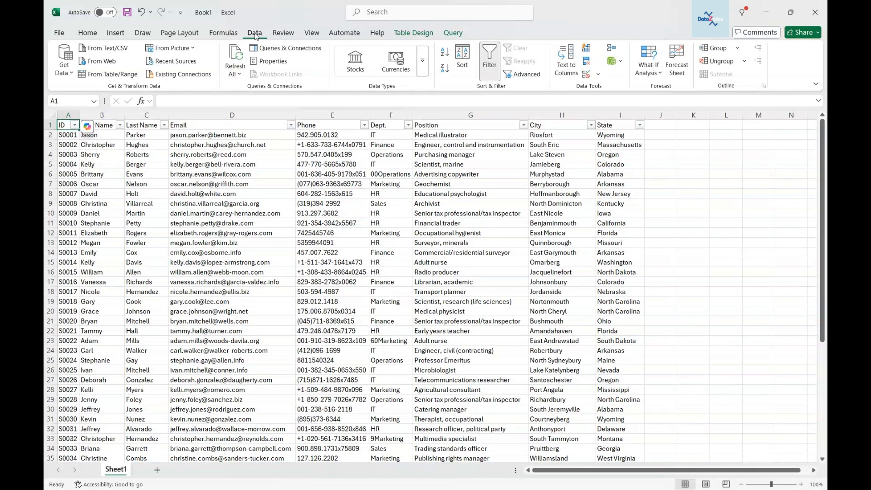
{"action": "left_click", "coordinate": [278, 49]}
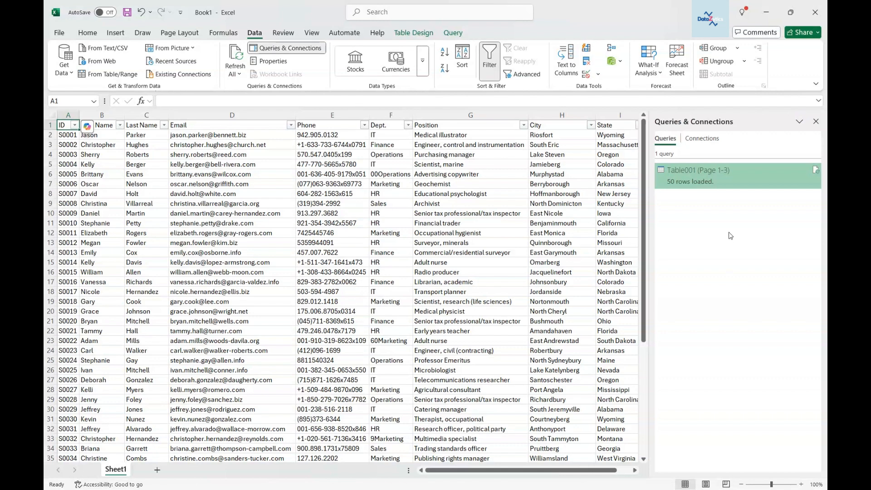
{"action": "left_click", "coordinate": [816, 171]}
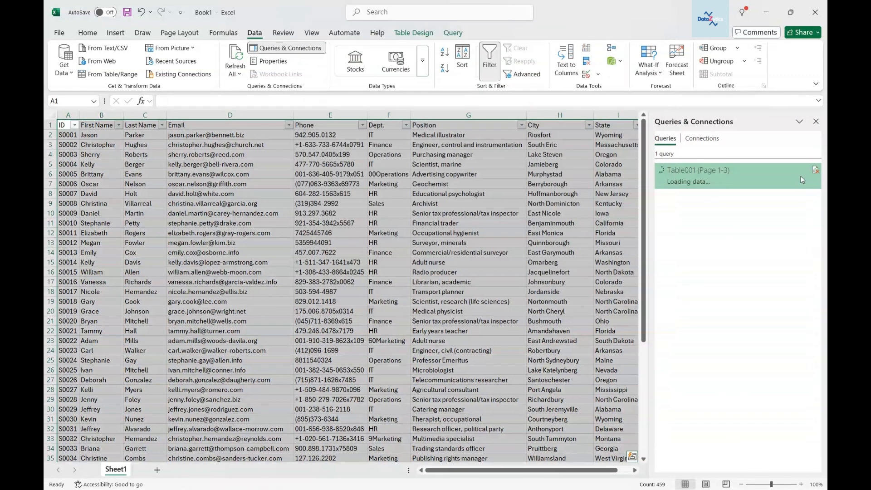
{"action": "right_click", "coordinate": [801, 178]}
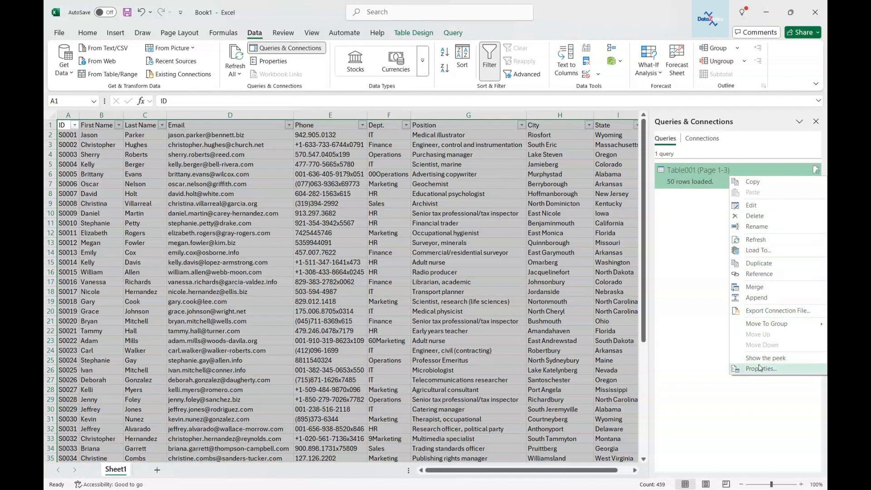
{"action": "left_click", "coordinate": [693, 208]}
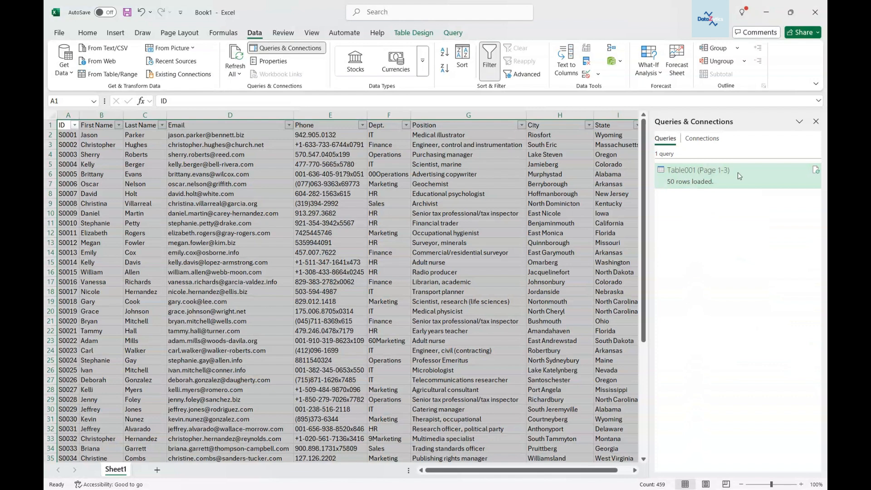
{"action": "left_click", "coordinate": [817, 121]}
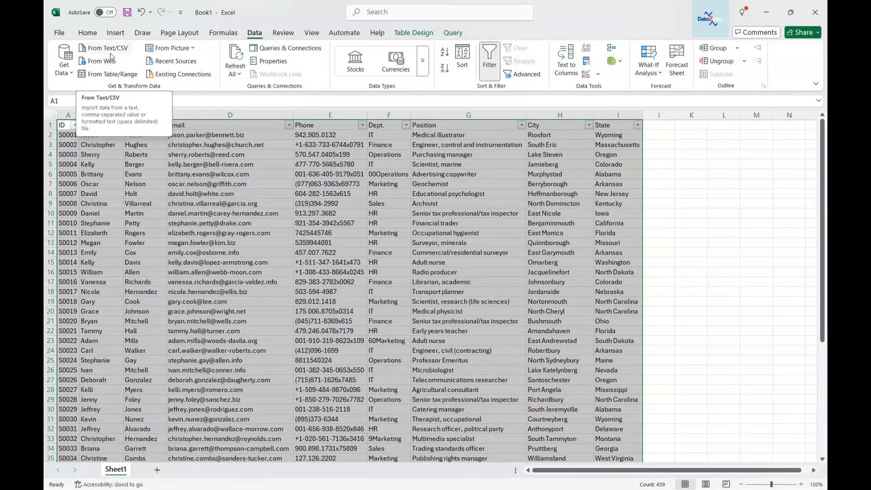
{"action": "left_click", "coordinate": [407, 36]}
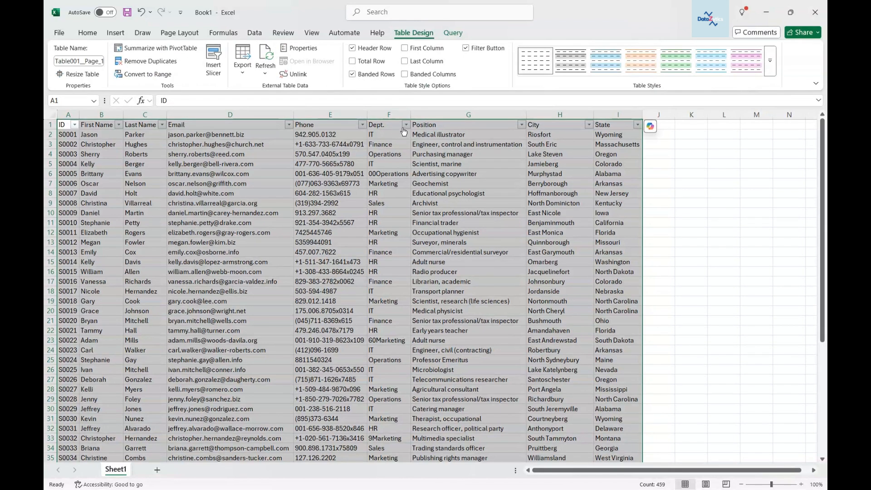
Step: Rename the worksheet as Staff Information
{"action": "left_click", "coordinate": [67, 128]}
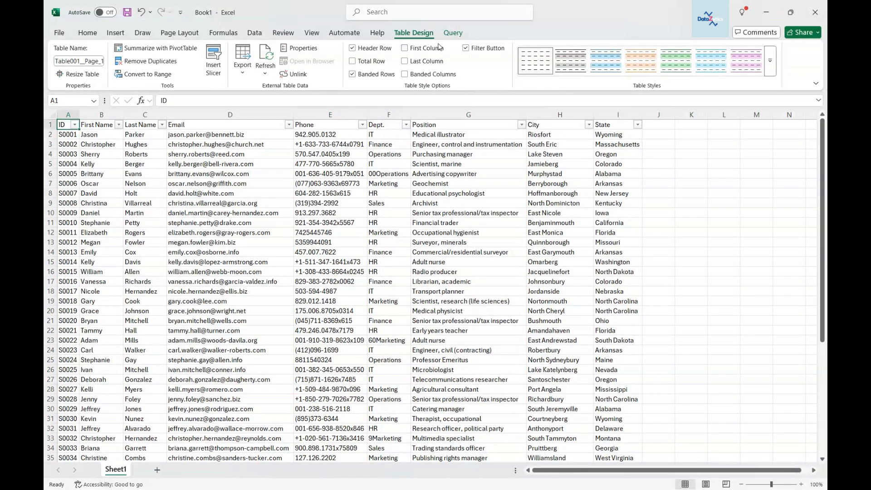
{"action": "left_click", "coordinate": [452, 32]}
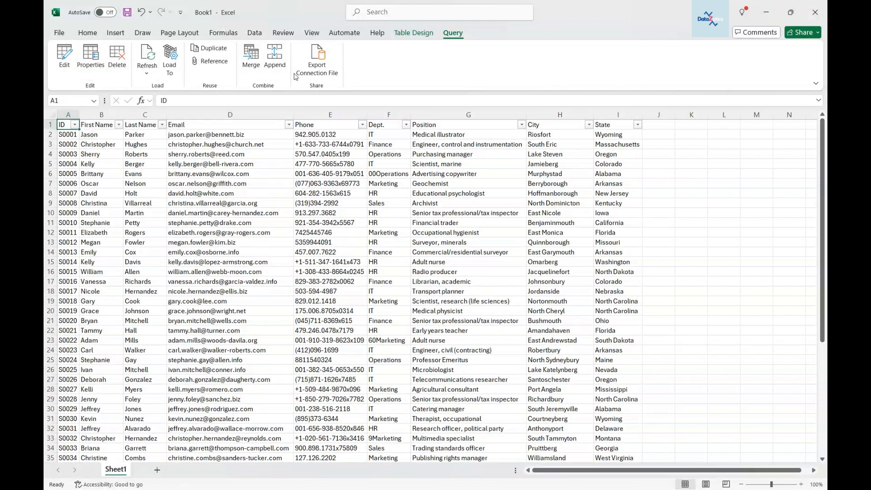
{"action": "left_click", "coordinate": [414, 35]}
{"action": "double_click", "coordinate": [116, 469]}
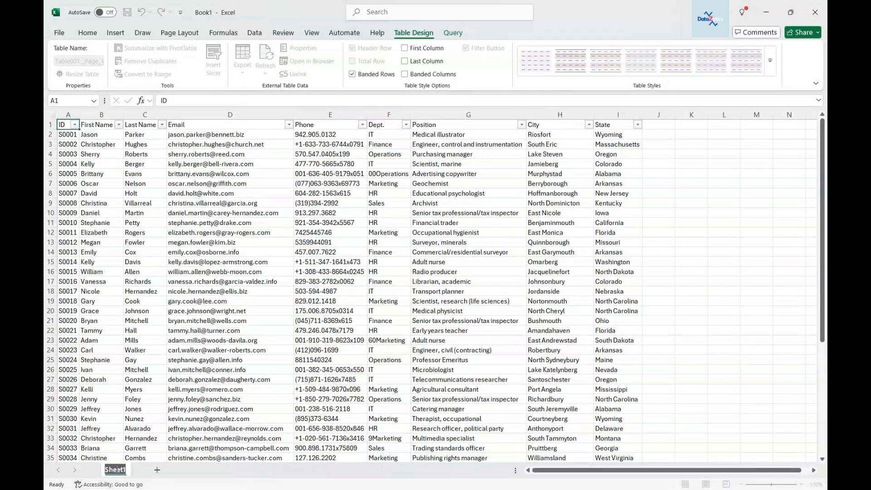
{"action": "type", "text": "Staff Information"}
{"action": "key", "text": "Return"}
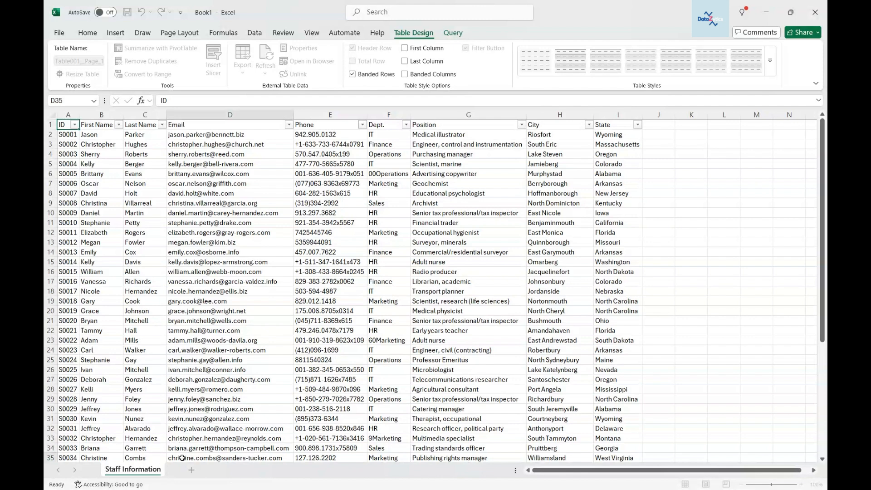
Step: Widen the ID column slightly so its values fit
{"action": "left_click", "coordinate": [64, 126]}
{"action": "left_click_drag", "start_coordinate": [78, 115], "coordinate": [91, 118]}
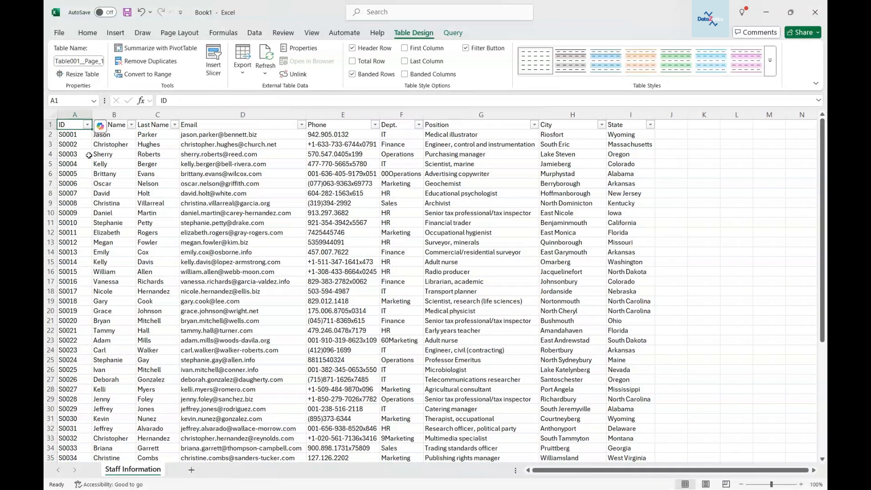
{"action": "left_click", "coordinate": [87, 33]}
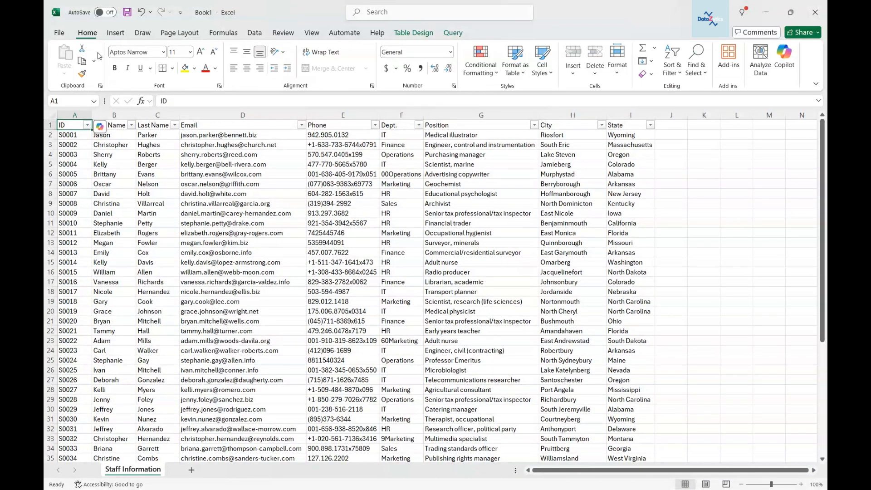
Step: Import the Staff Salary CSV file and load it as a table on a new worksheet
{"action": "left_click", "coordinate": [252, 35]}
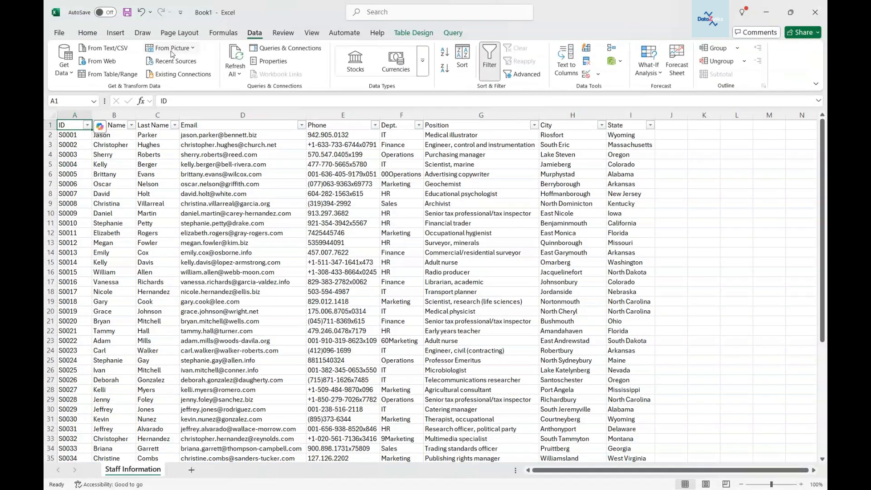
{"action": "left_click", "coordinate": [101, 49]}
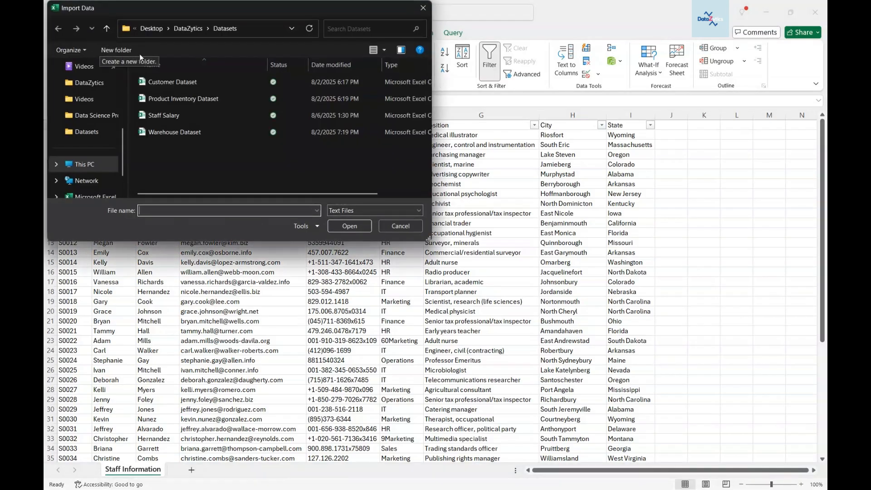
{"action": "left_click", "coordinate": [171, 116]}
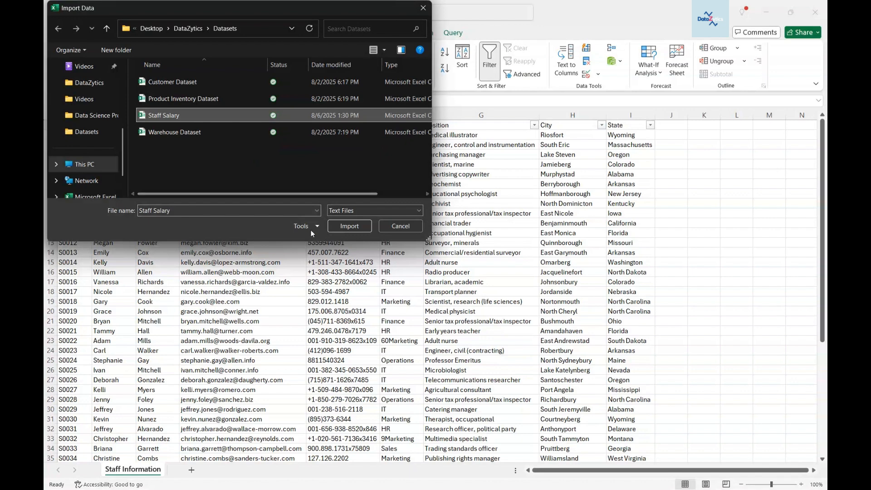
{"action": "left_click", "coordinate": [349, 226]}
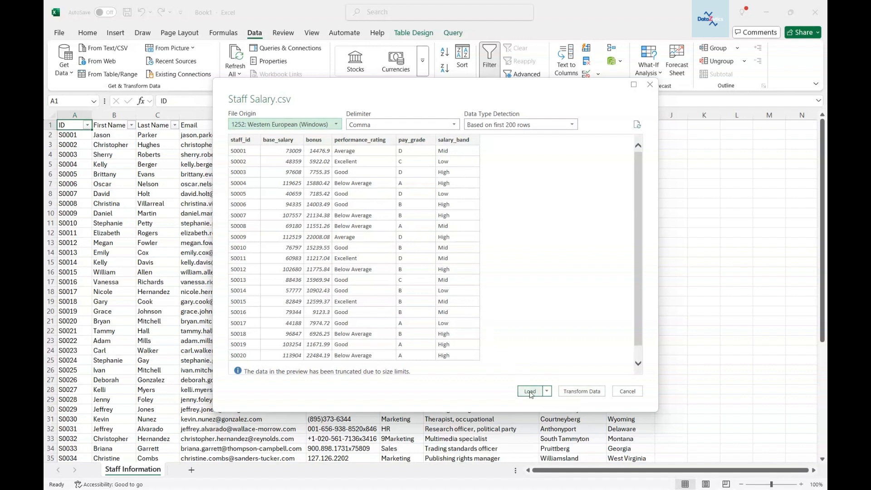
{"action": "left_click", "coordinate": [548, 393]}
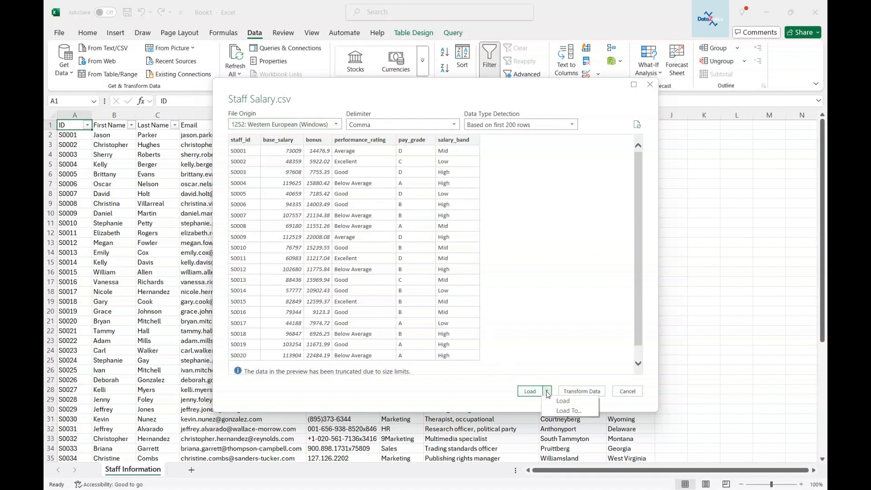
{"action": "left_click", "coordinate": [563, 410]}
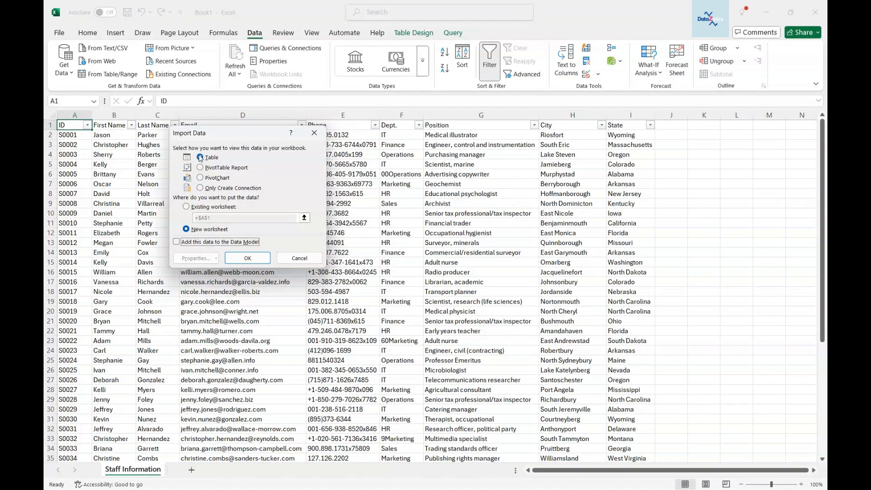
{"action": "left_click", "coordinate": [187, 207]}
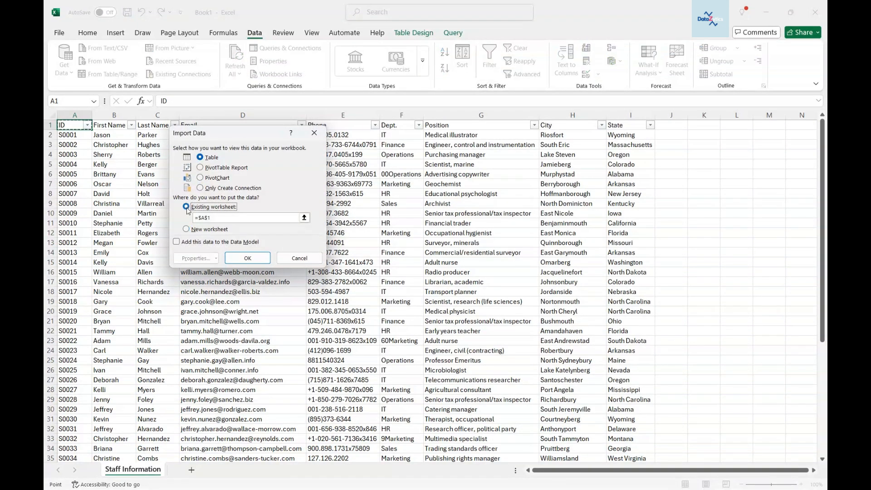
{"action": "left_click", "coordinate": [186, 230]}
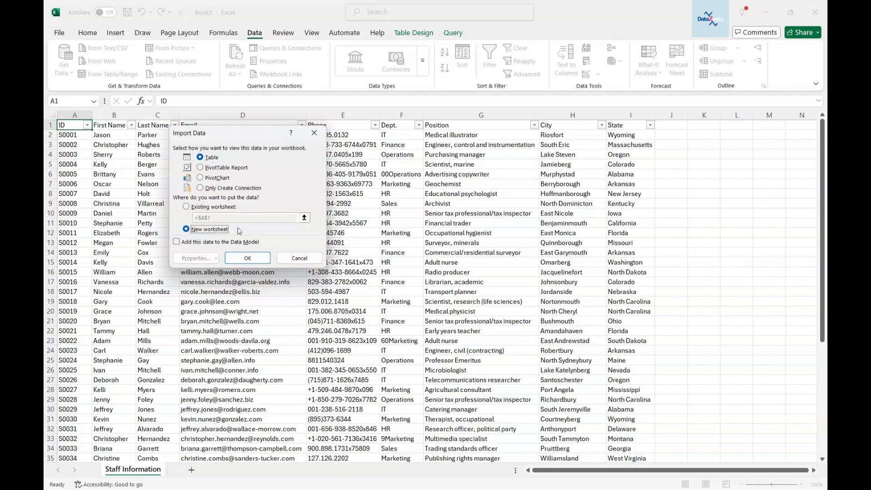
{"action": "left_click", "coordinate": [247, 259]}
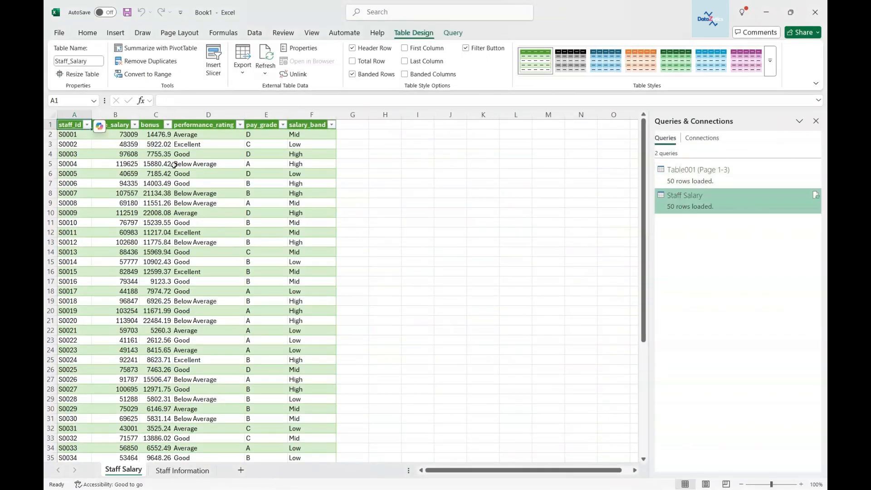
Step: Close the Queries & Connections pane and clear the Staff Salary table's style formatting
{"action": "mouse_move", "coordinate": [709, 171]}
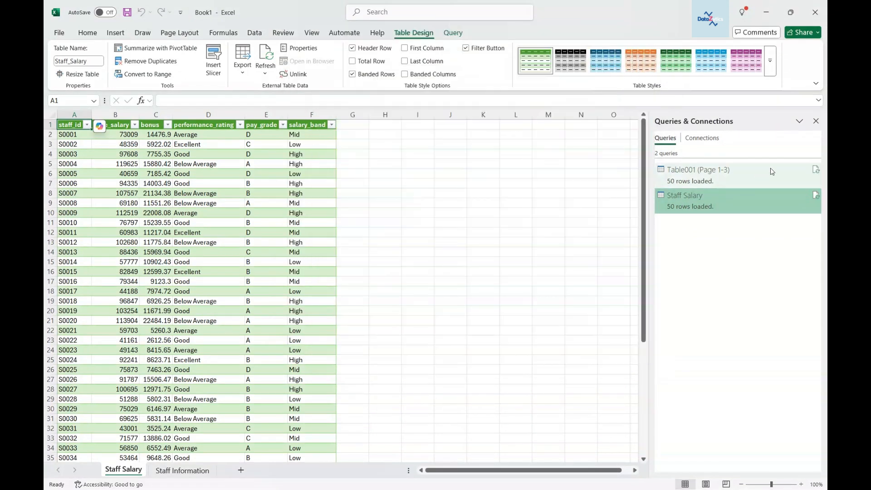
{"action": "left_click", "coordinate": [817, 122]}
{"action": "left_click", "coordinate": [770, 61]}
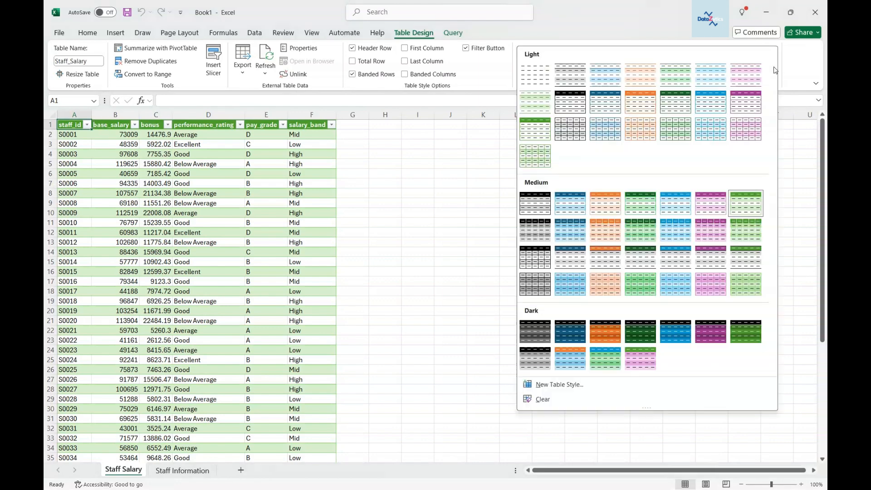
{"action": "left_click", "coordinate": [543, 399]}
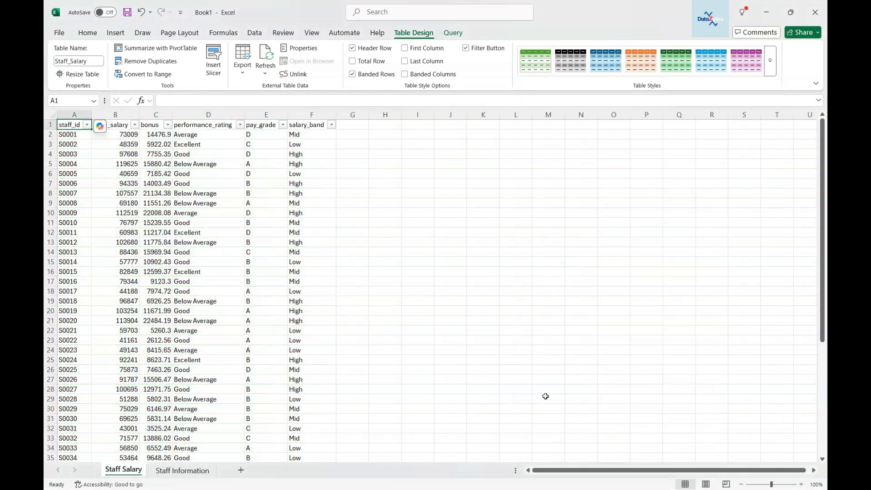
Step: Examine each column header and the first row's values of the salary table
{"action": "left_click", "coordinate": [71, 115]}
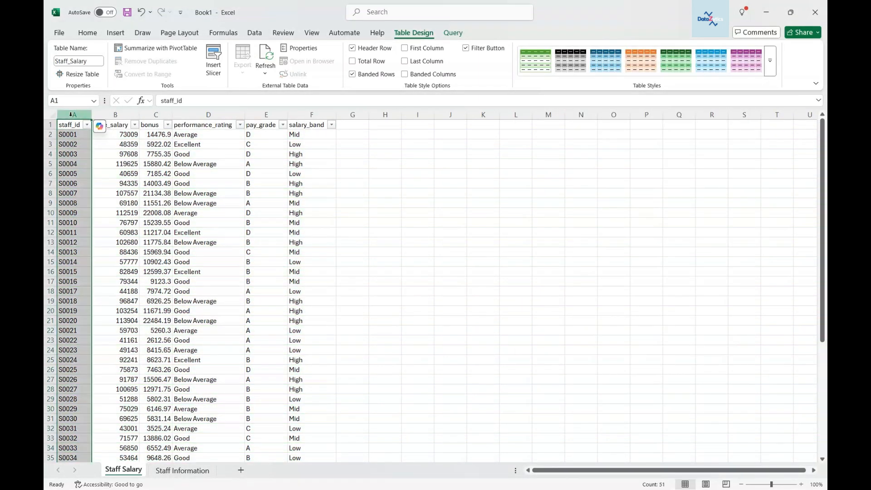
{"action": "left_click", "coordinate": [115, 114]}
{"action": "left_click", "coordinate": [155, 114]}
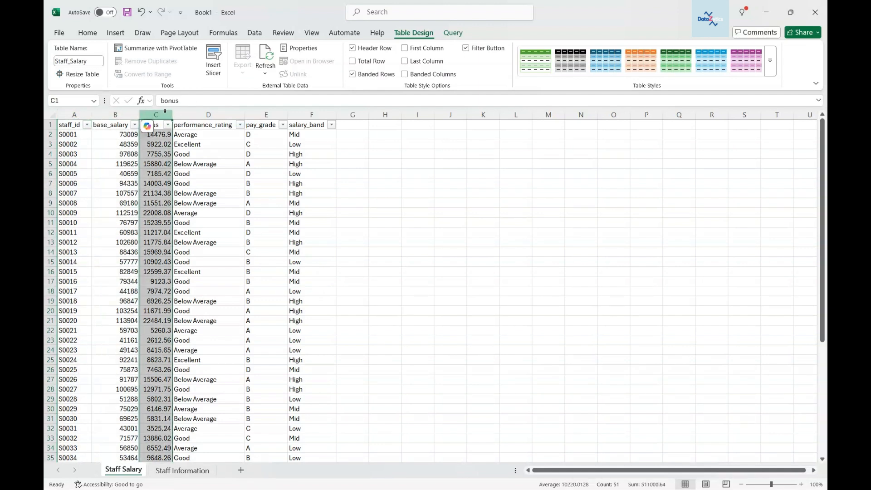
{"action": "left_click", "coordinate": [209, 114]}
{"action": "left_click", "coordinate": [264, 115]}
{"action": "left_click", "coordinate": [311, 114]}
{"action": "left_click", "coordinate": [75, 134]}
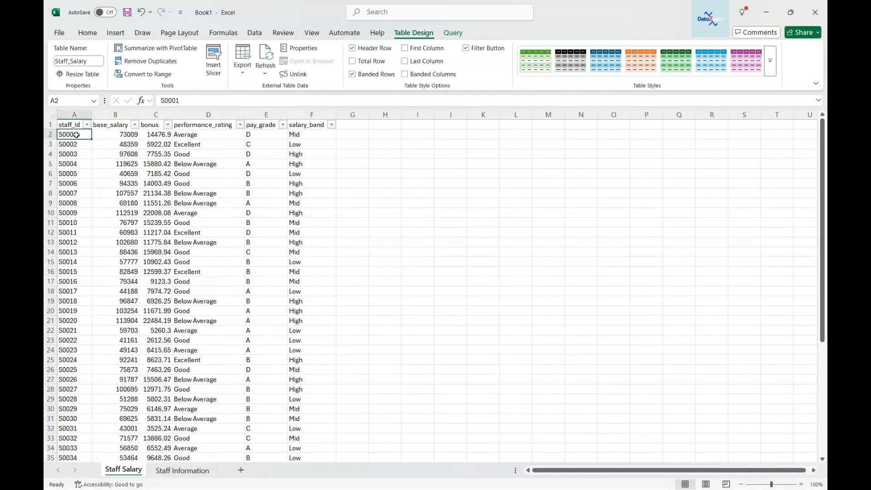
{"action": "left_click", "coordinate": [106, 133]}
{"action": "left_click", "coordinate": [150, 135]}
{"action": "left_click", "coordinate": [186, 136]}
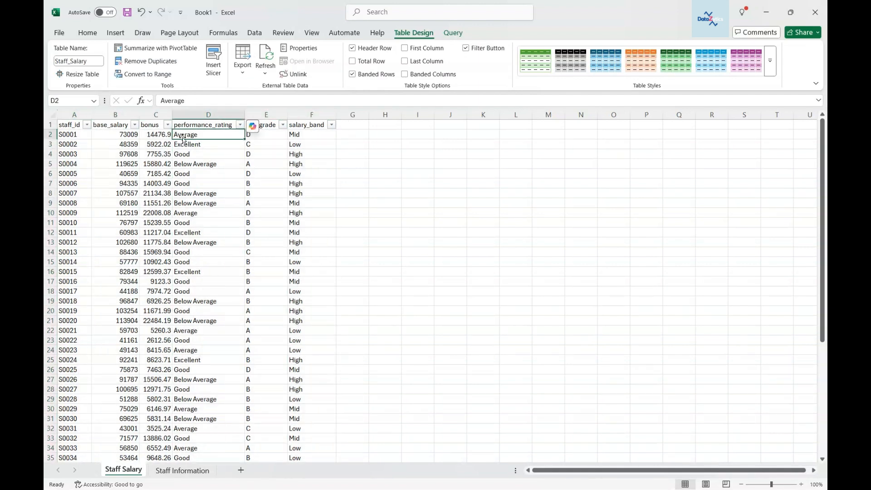
Step: Replace the first staff_id value in cell A2 with 1
{"action": "left_click", "coordinate": [82, 134]}
{"action": "double_click", "coordinate": [82, 137]}
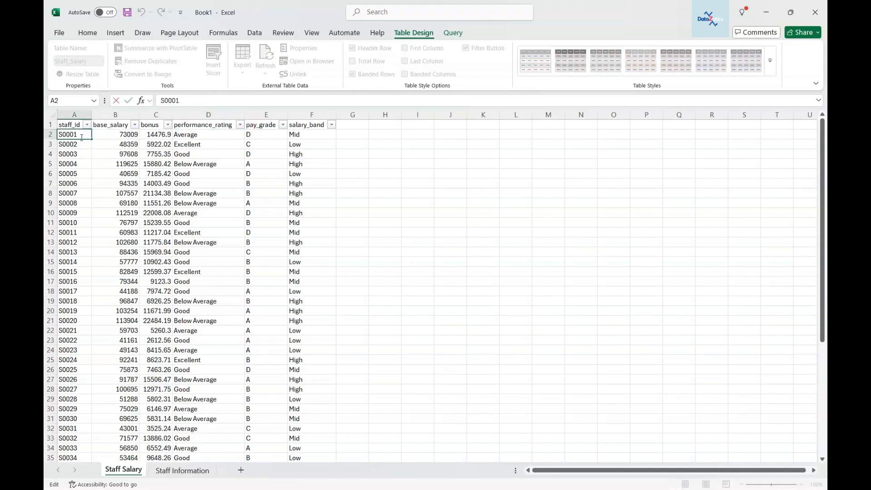
{"action": "key", "text": "shift+Home"}
{"action": "key", "text": "BackSpace"}
{"action": "left_click", "coordinate": [109, 138]}
{"action": "left_click", "coordinate": [75, 135]}
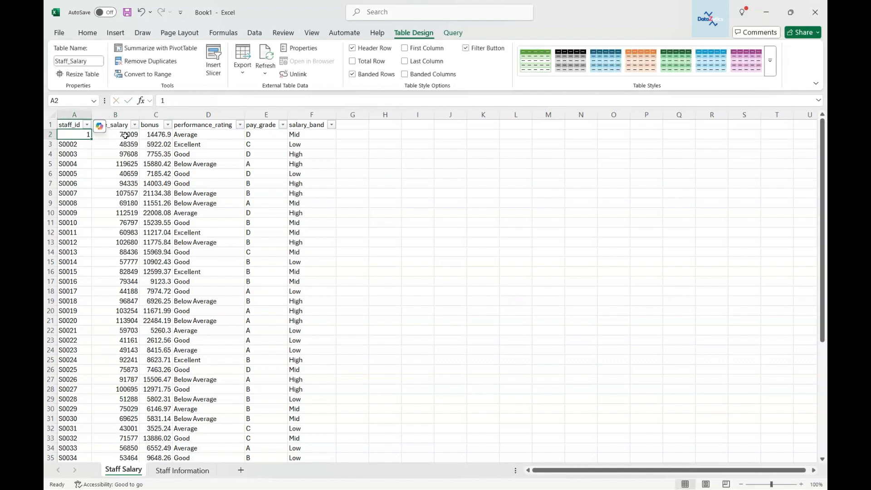
Step: Fill cell A2 with yellow
{"action": "left_click", "coordinate": [87, 33]}
{"action": "left_click", "coordinate": [194, 68]}
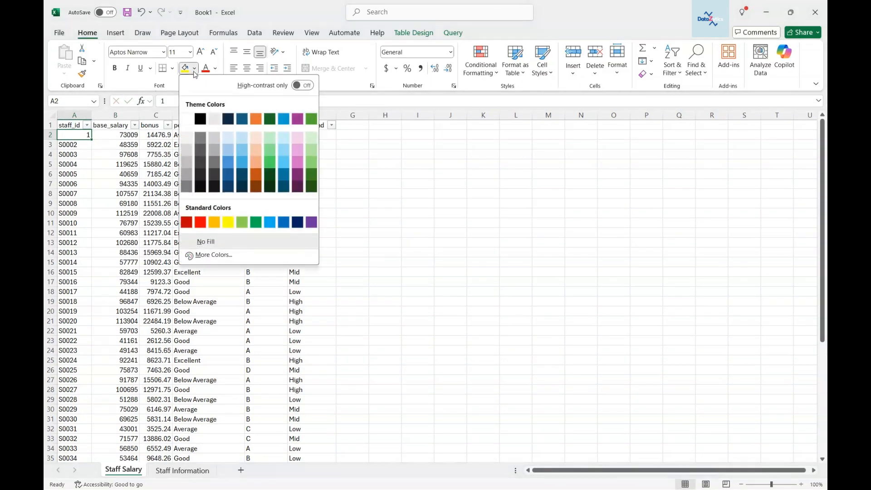
{"action": "left_click", "coordinate": [228, 222]}
{"action": "key", "text": "Right"}
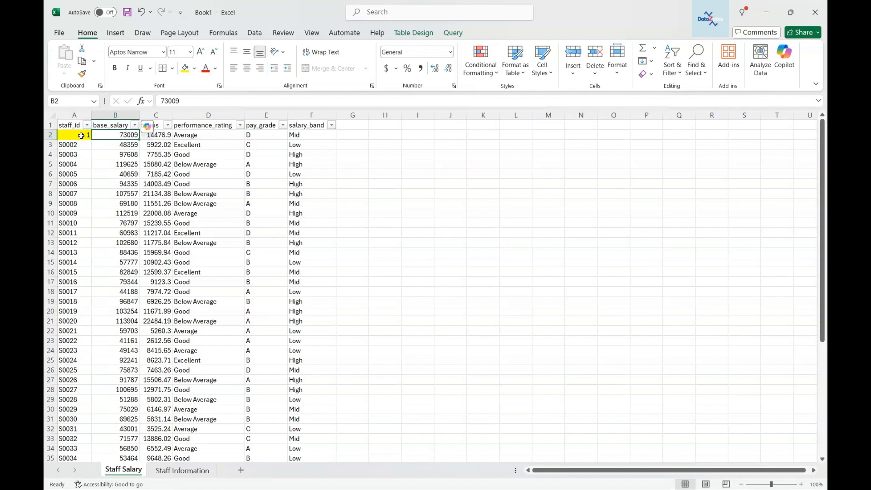
Step: Apply the same yellow fill to the first salary_band cell, F2
{"action": "left_click", "coordinate": [293, 135]}
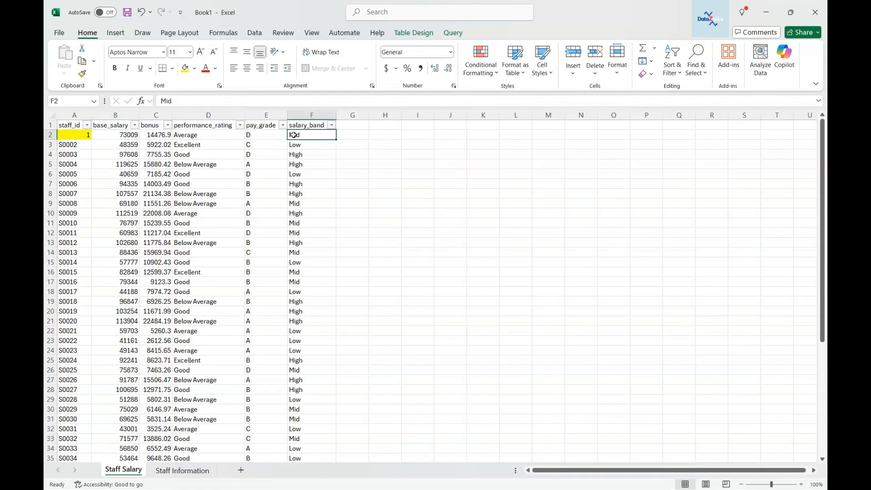
{"action": "key", "text": "F4"}
{"action": "key", "text": "ctrl+Down"}
{"action": "key", "text": "ctrl+Up"}
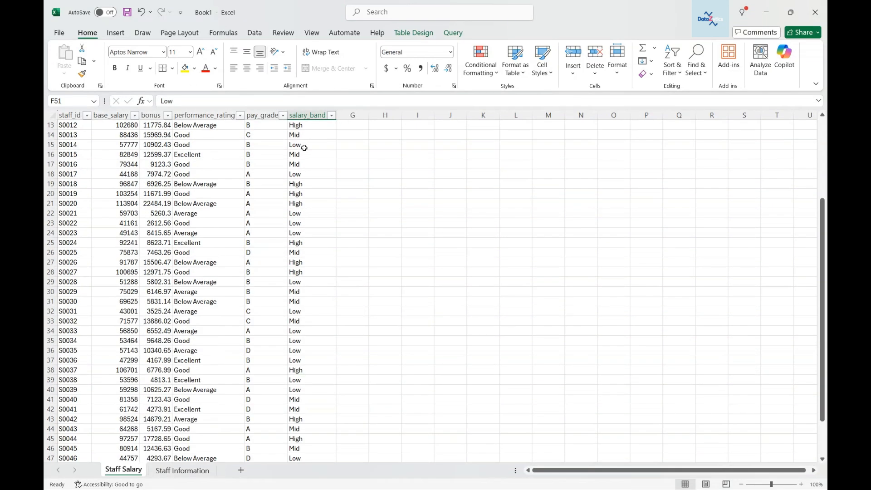
Step: Change the first salary_band value in F2 to High
{"action": "key", "text": "F2"}
{"action": "key", "text": "BackSpace"}
{"action": "key", "text": "BackSpace"}
{"action": "key", "text": "BackSpace"}
{"action": "type", "text": "High"}
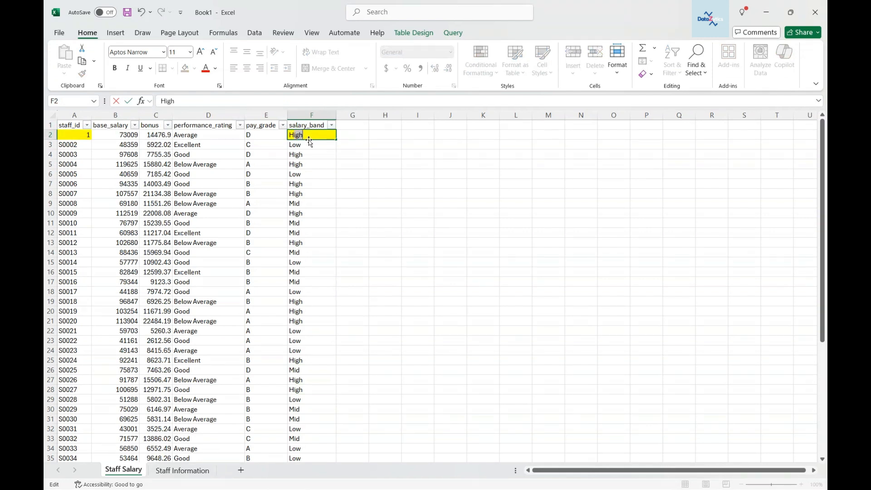
{"action": "key", "text": "ctrl+Return"}
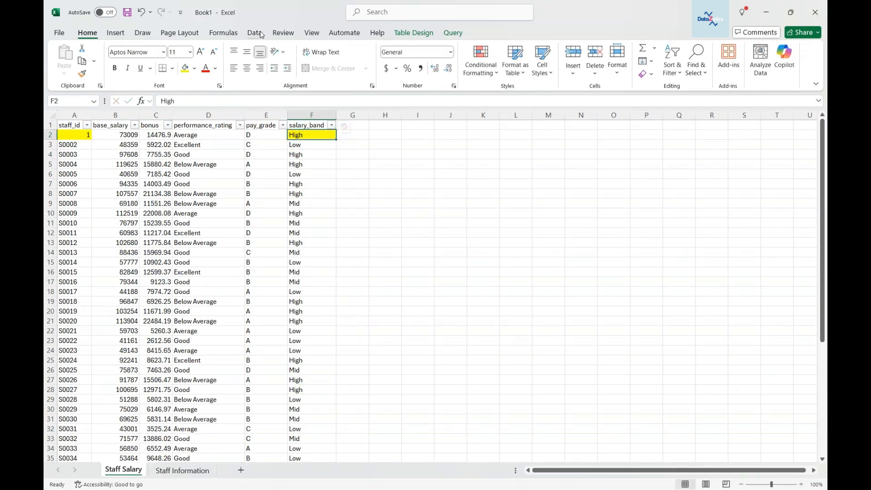
Step: Refresh all queries in the workbook
{"action": "left_click", "coordinate": [256, 33]}
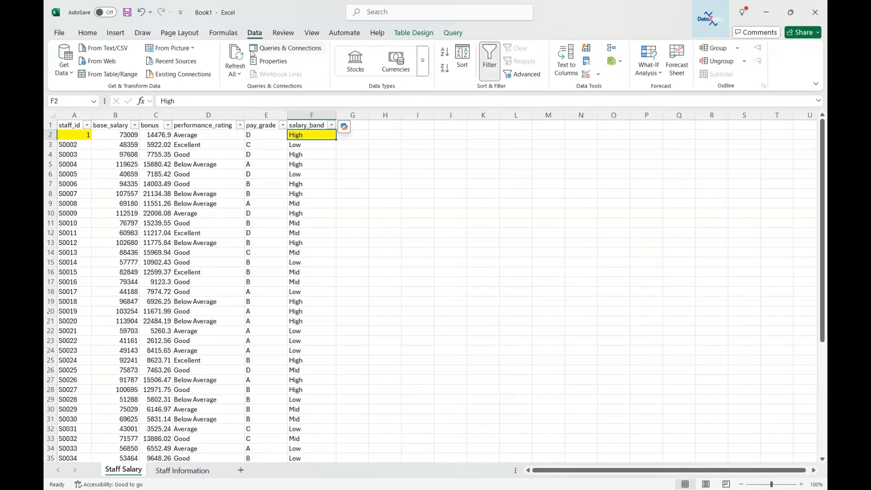
{"action": "left_click", "coordinate": [235, 73]}
{"action": "left_click", "coordinate": [249, 105]}
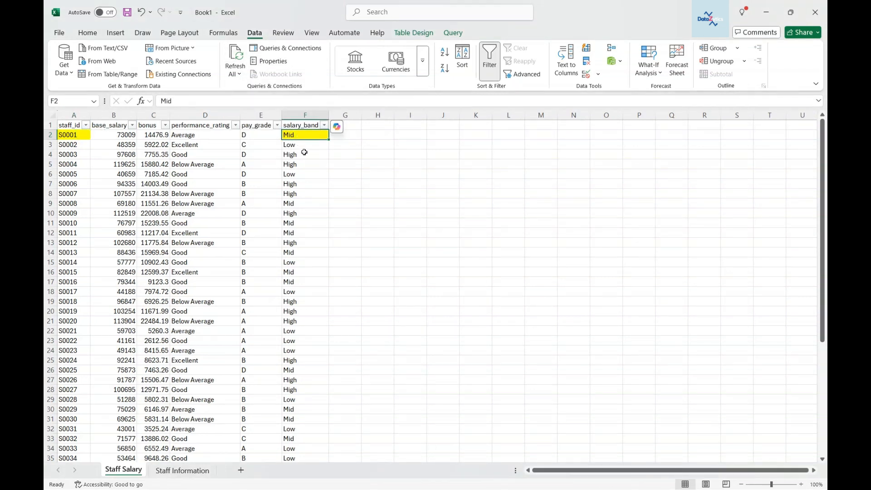
{"action": "left_click", "coordinate": [78, 135]}
{"action": "left_click", "coordinate": [298, 136]}
Step: In the source Staff Salary file, change the first staff_id in A2 to 1
{"action": "left_click", "coordinate": [72, 135]}
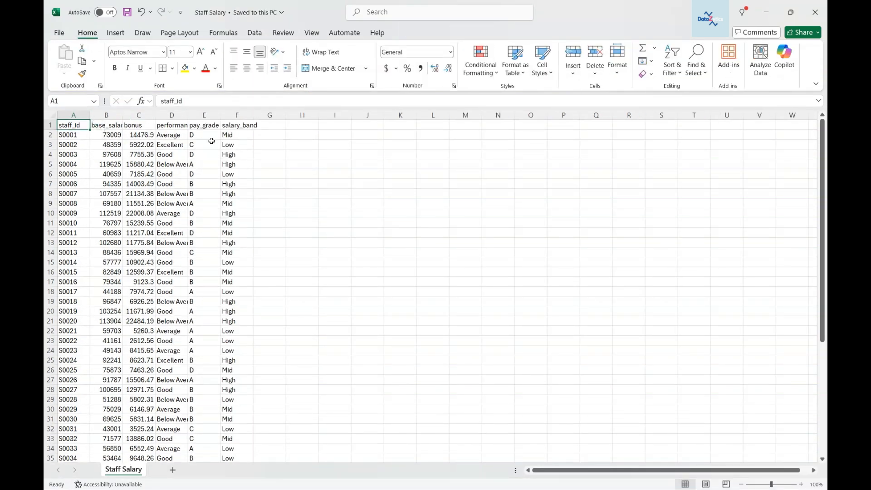
{"action": "left_click", "coordinate": [77, 136]}
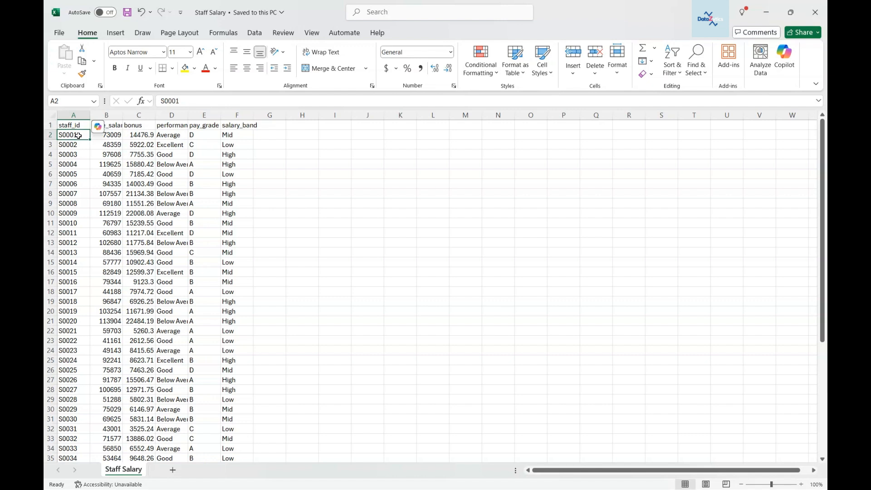
{"action": "double_click", "coordinate": [79, 136]}
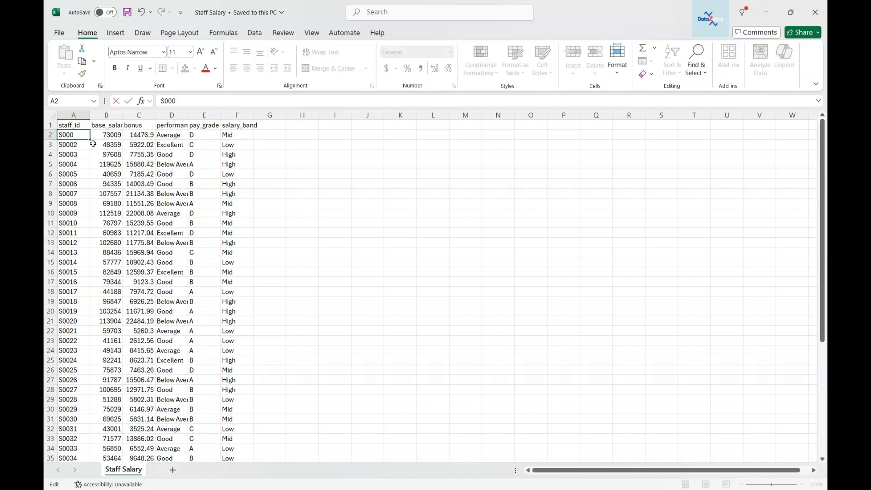
{"action": "key", "text": "BackSpace"}
{"action": "key", "text": "BackSpace"}
{"action": "key", "text": "BackSpace"}
{"action": "key", "text": "BackSpace"}
{"action": "key", "text": "BackSpace"}
Step: Change the first salary_band value in F2 of the source file to High
{"action": "left_click", "coordinate": [246, 136]}
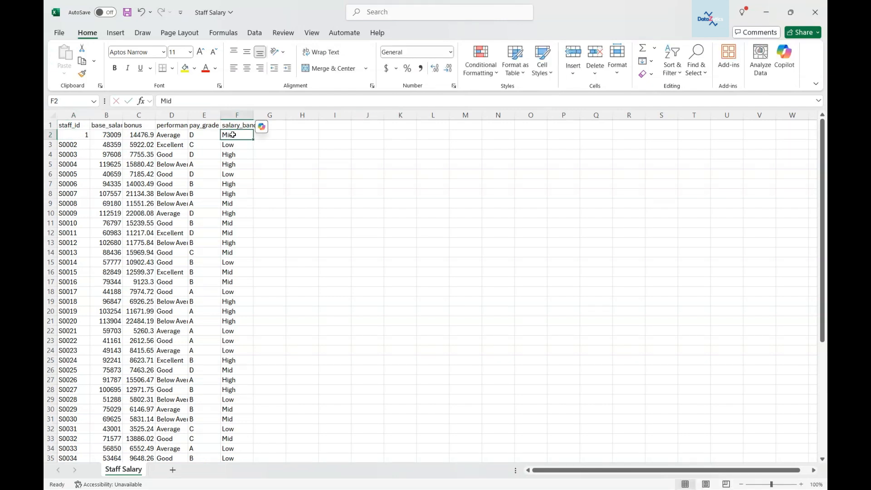
{"action": "double_click", "coordinate": [246, 136]}
{"action": "key", "text": "BackSpace"}
{"action": "key", "text": "BackSpace"}
{"action": "type", "text": "High"}
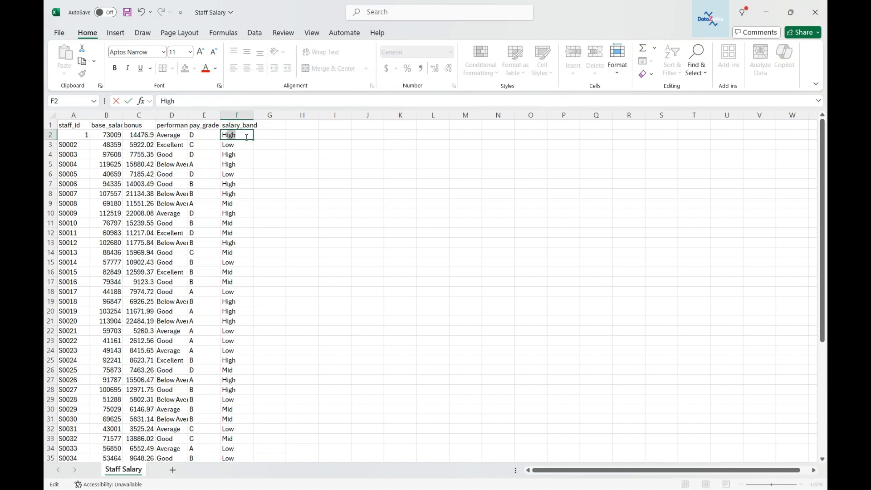
{"action": "left_click", "coordinate": [76, 138]}
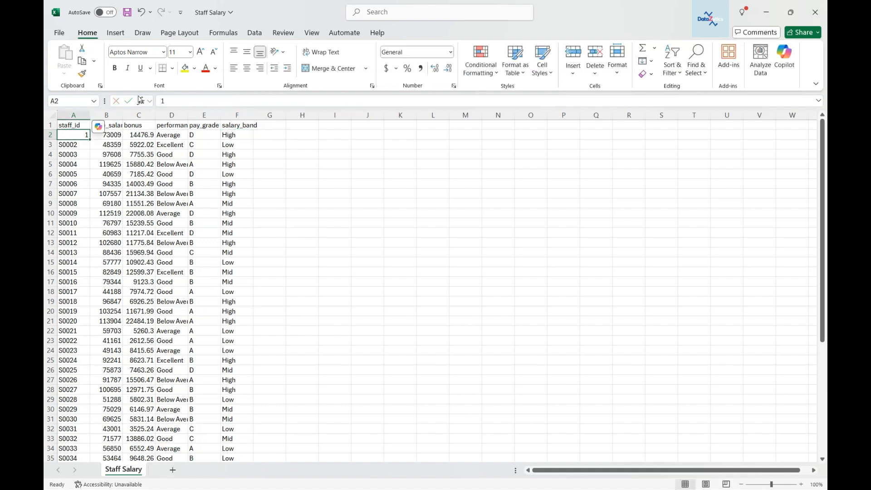
Step: Highlight cells A2 and F2 of the source file with an orange fill
{"action": "left_click", "coordinate": [185, 69]}
{"action": "left_click", "coordinate": [232, 137]}
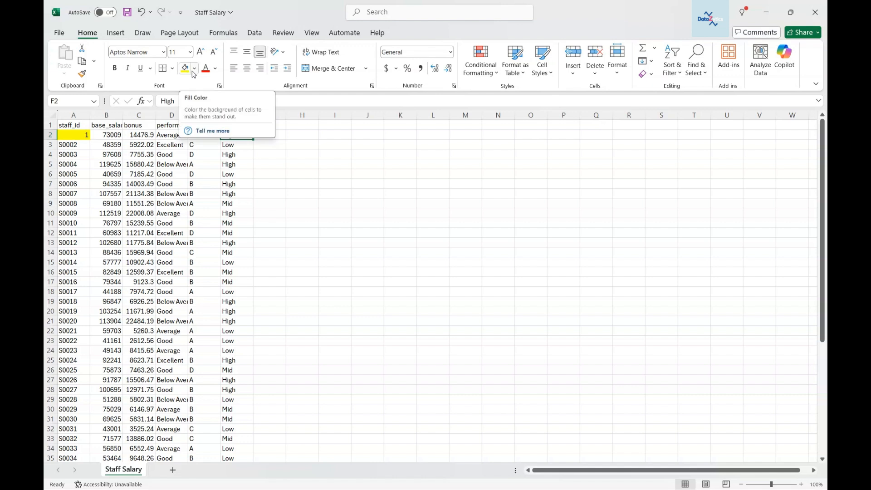
{"action": "left_click", "coordinate": [194, 71]}
{"action": "left_click", "coordinate": [211, 220]}
{"action": "left_click", "coordinate": [78, 137]}
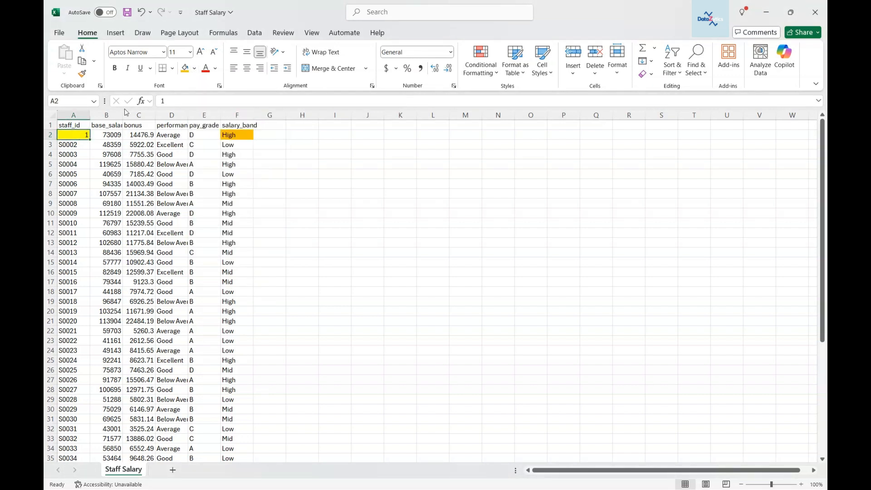
{"action": "left_click", "coordinate": [185, 68]}
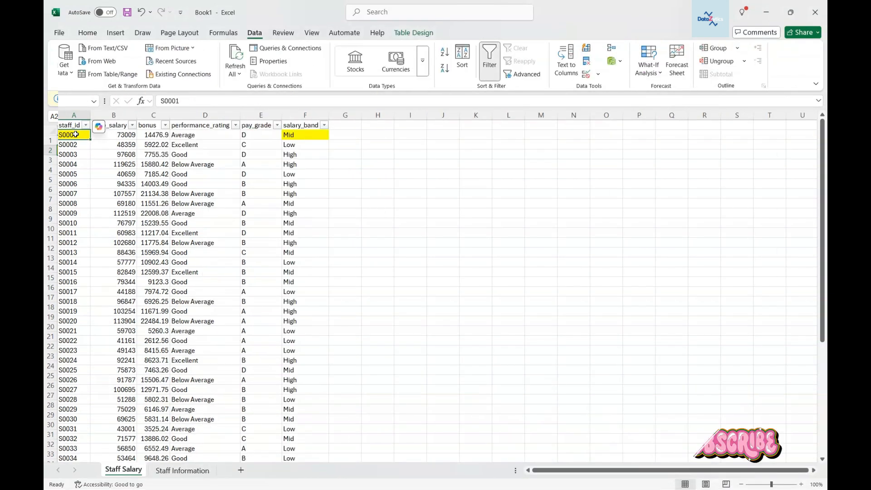
Step: Open the Queries & Connections pane and refresh the Staff Salary query in the workbook
{"action": "left_click", "coordinate": [308, 139]}
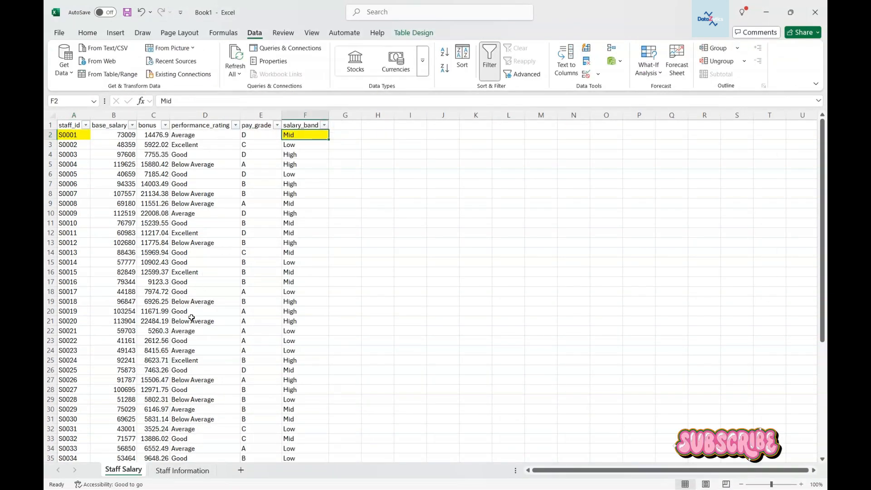
{"action": "left_click", "coordinate": [287, 47]}
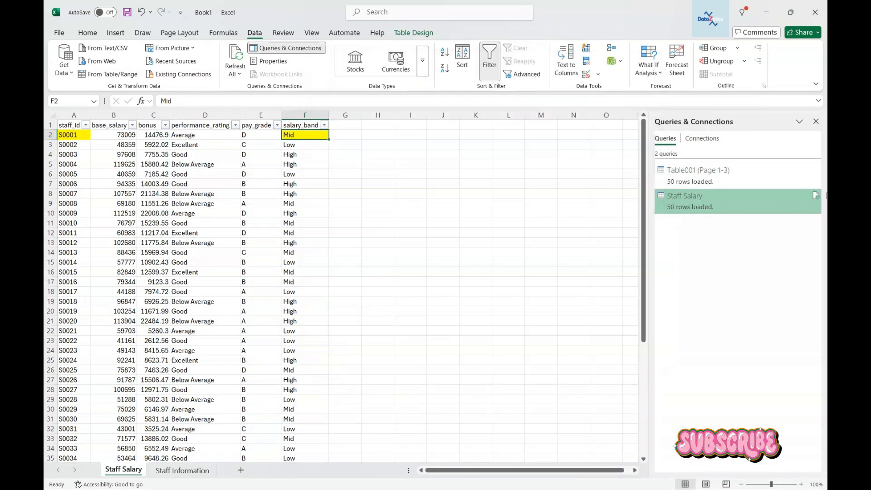
{"action": "left_click", "coordinate": [817, 198]}
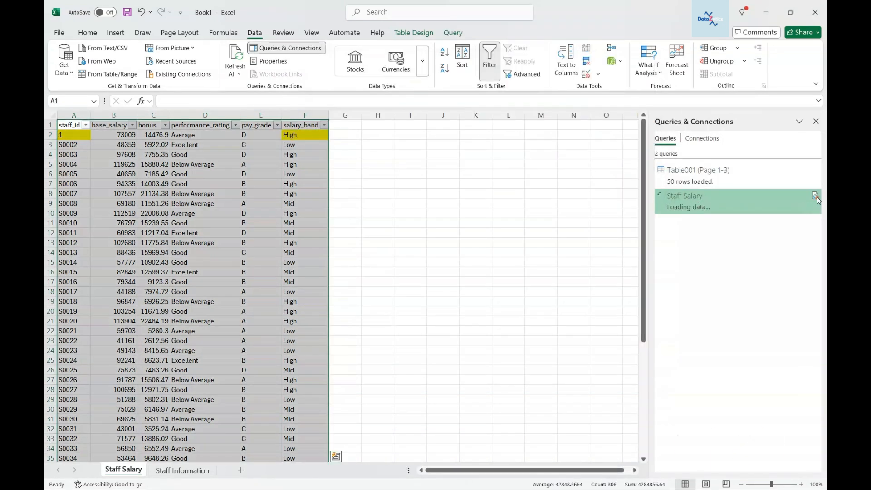
{"action": "left_click", "coordinate": [320, 136]}
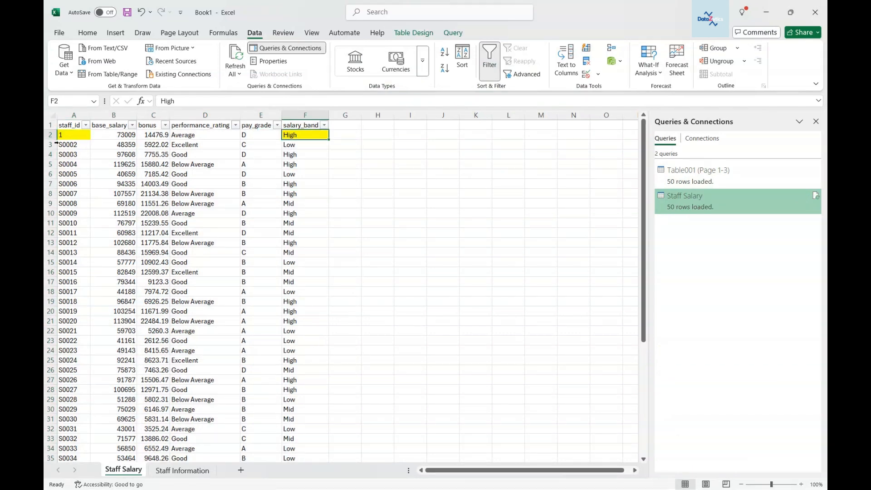
{"action": "left_click", "coordinate": [66, 135]}
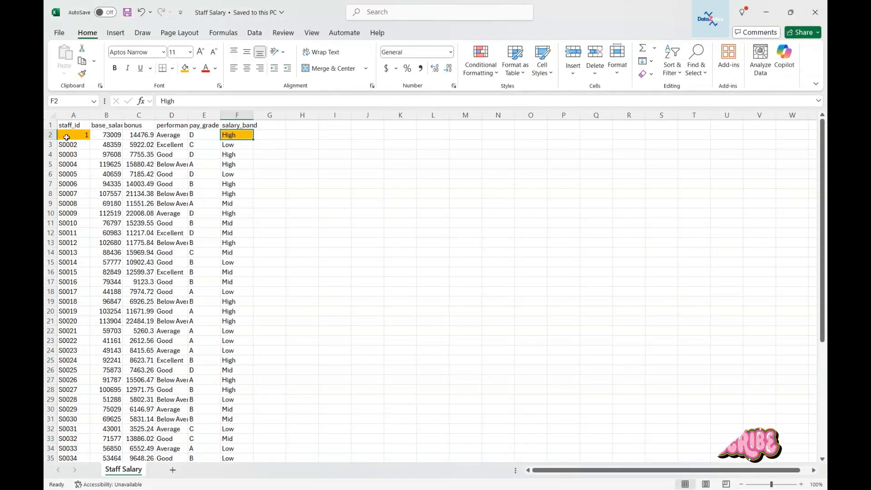
Step: Restore the first staff_id in A2 of the source file to S0001
{"action": "left_click", "coordinate": [81, 136]}
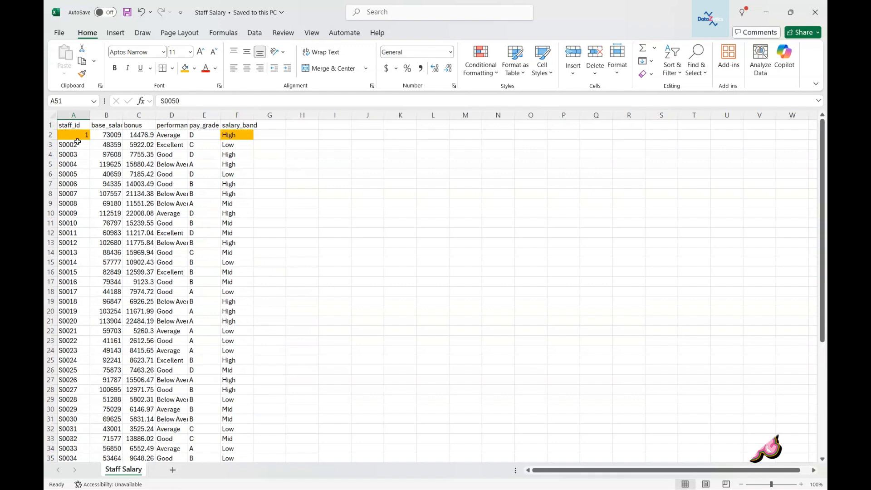
{"action": "type", "text": "S0100"}
{"action": "key", "text": "Tab"}
Step: Set the first salary_band value in F2 of the source file back to Mid
{"action": "double_click", "coordinate": [242, 134]}
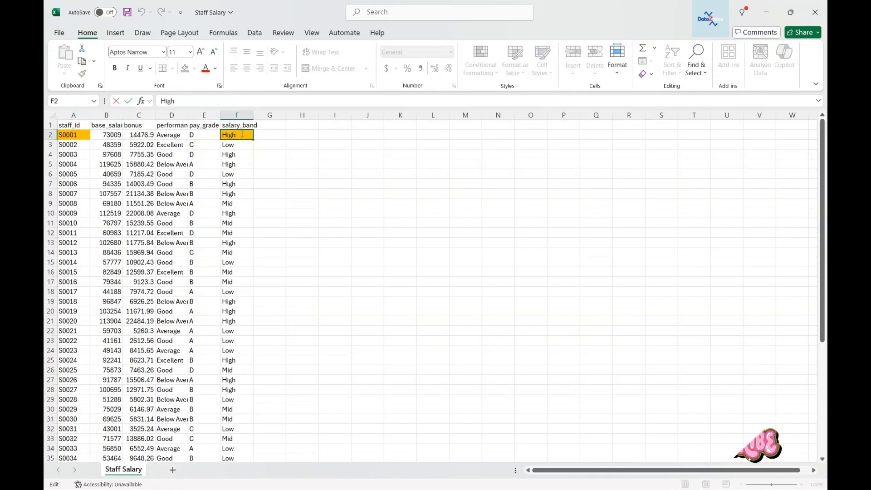
{"action": "type", "text": "Mid"}
{"action": "key", "text": "BackSpace"}
{"action": "key", "text": "BackSpace"}
{"action": "key", "text": "BackSpace"}
{"action": "key", "text": "BackSpace"}
{"action": "key", "text": "BackSpace"}
{"action": "key", "text": "BackSpace"}
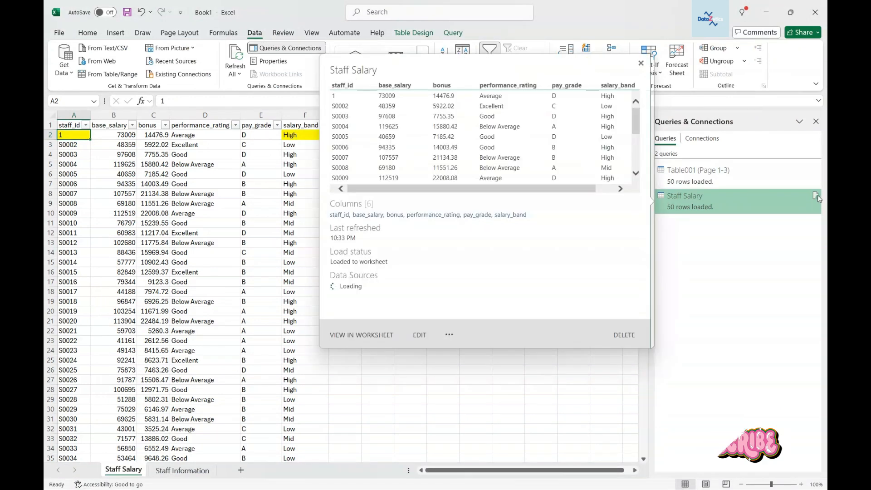
Step: Refresh the Staff Salary query again from the Queries & Connections pane
{"action": "left_click", "coordinate": [816, 195]}
{"action": "left_click", "coordinate": [73, 136]}
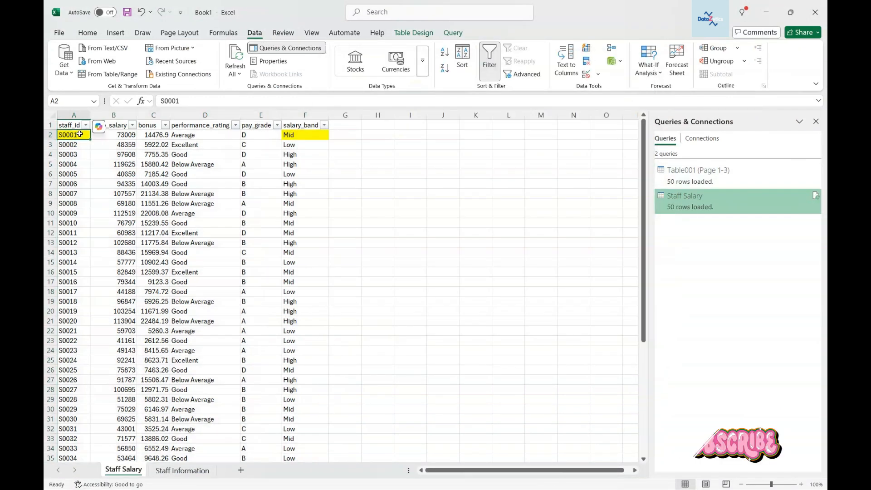
{"action": "left_click", "coordinate": [297, 137]}
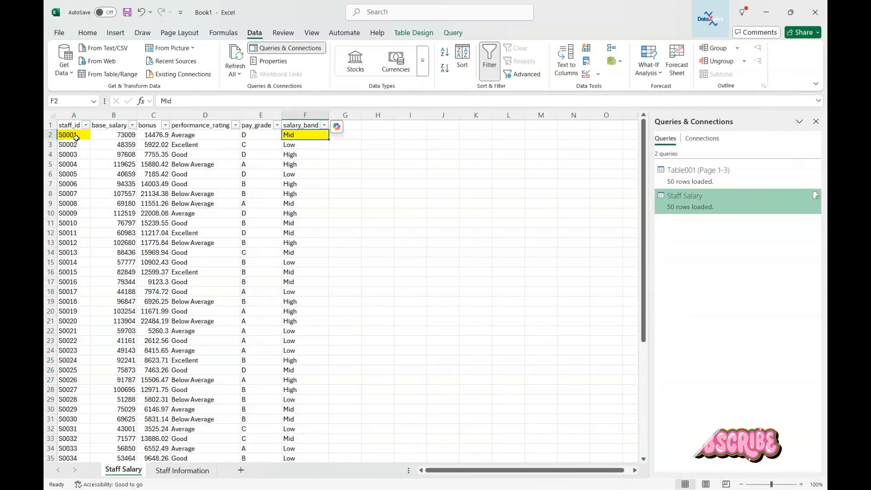
{"action": "left_click", "coordinate": [73, 135]}
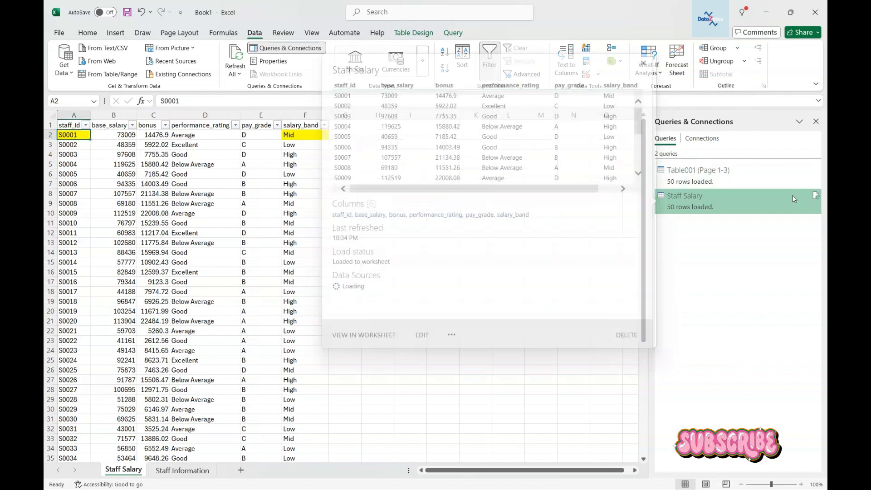
Step: Delete the Staff Salary query from the workbook
{"action": "right_click", "coordinate": [740, 201]}
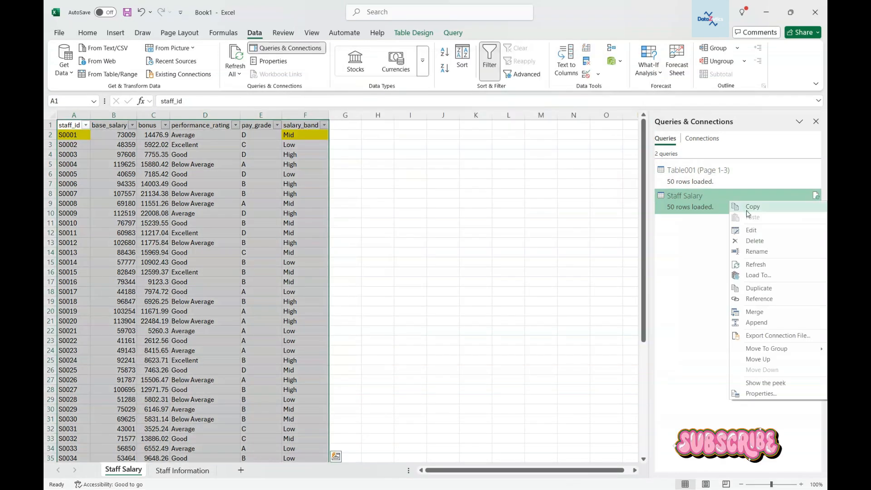
{"action": "left_click", "coordinate": [755, 241]}
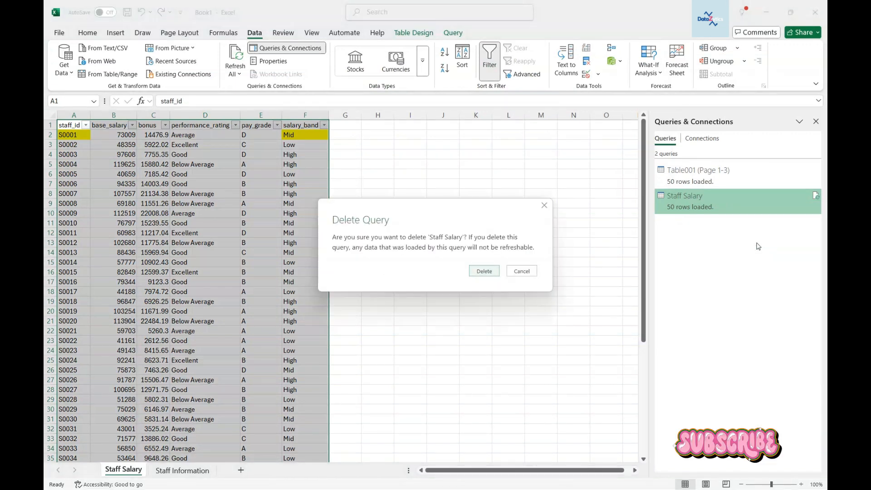
{"action": "left_click", "coordinate": [480, 277]}
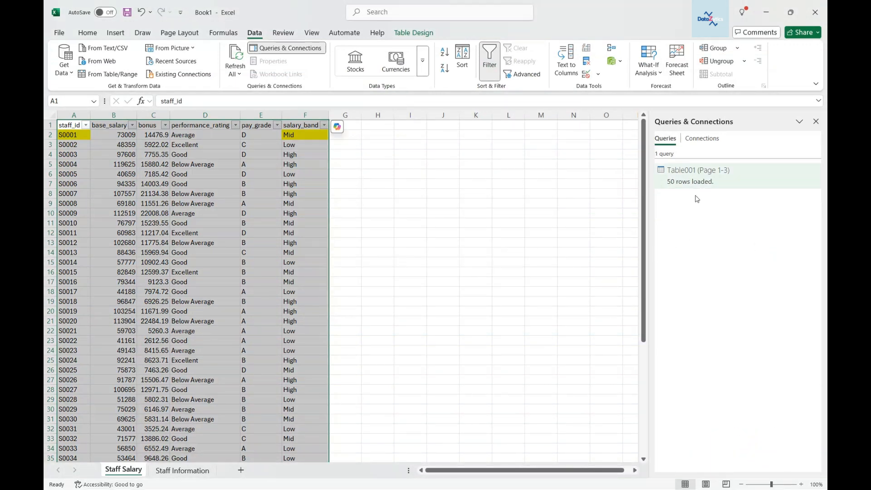
{"action": "left_click", "coordinate": [100, 136]}
{"action": "left_click", "coordinate": [81, 135]}
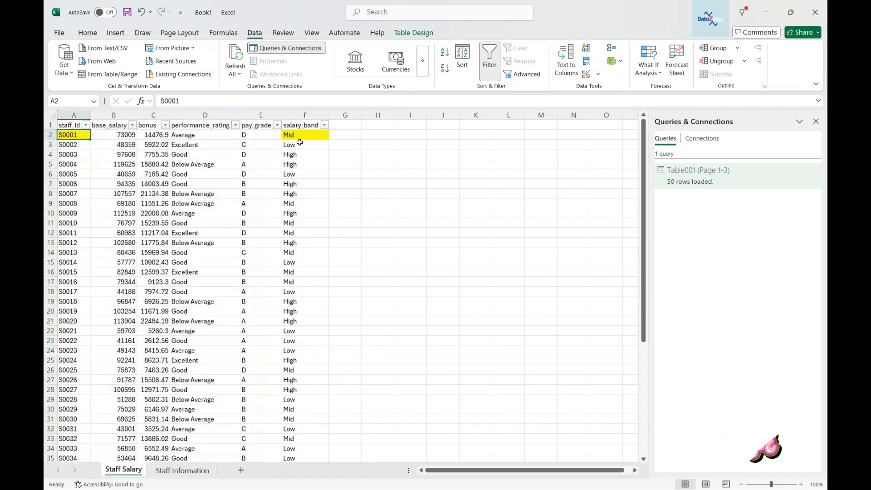
{"action": "left_click", "coordinate": [300, 136]}
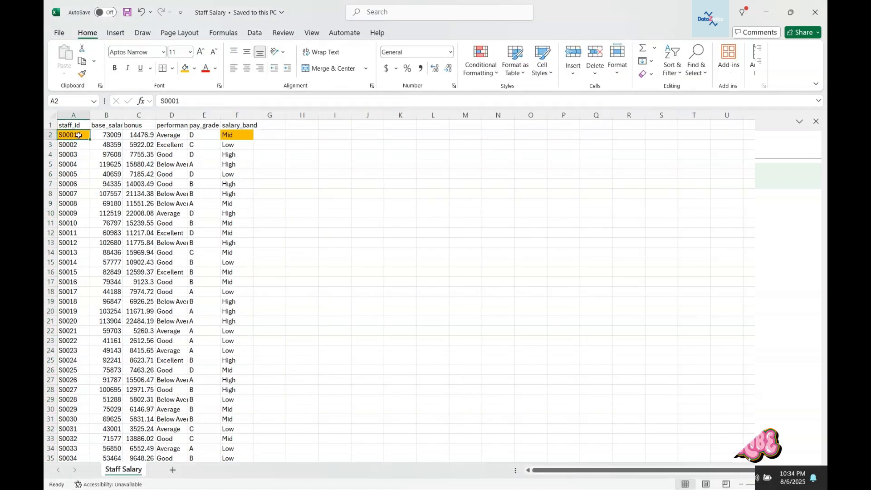
{"action": "key", "text": "BackSpace"}
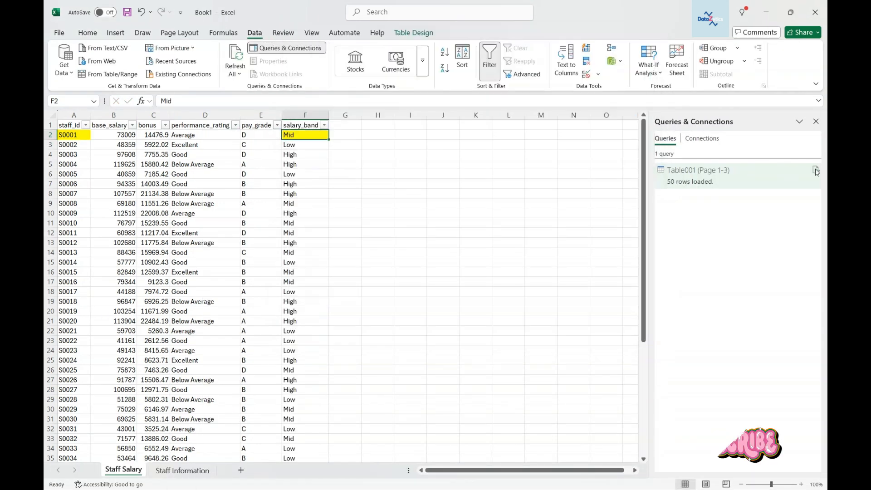
Step: Refresh all queries in the workbook
{"action": "mouse_move", "coordinate": [817, 171]}
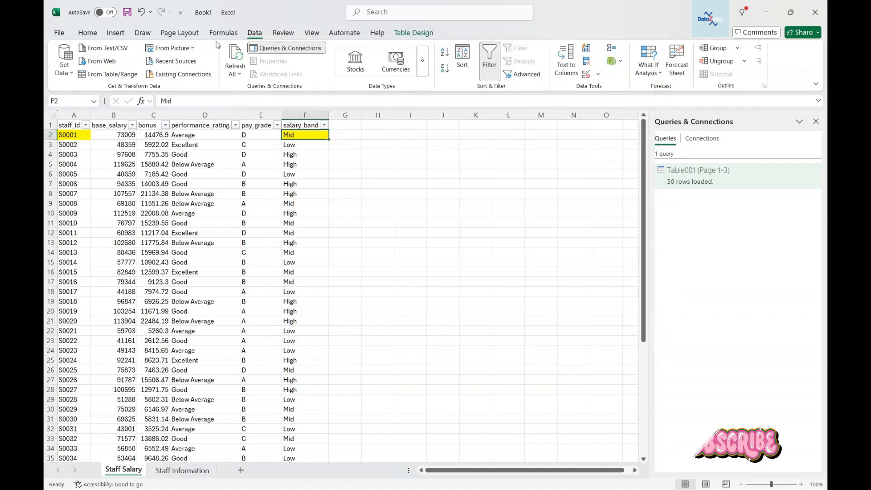
{"action": "left_click", "coordinate": [239, 75]}
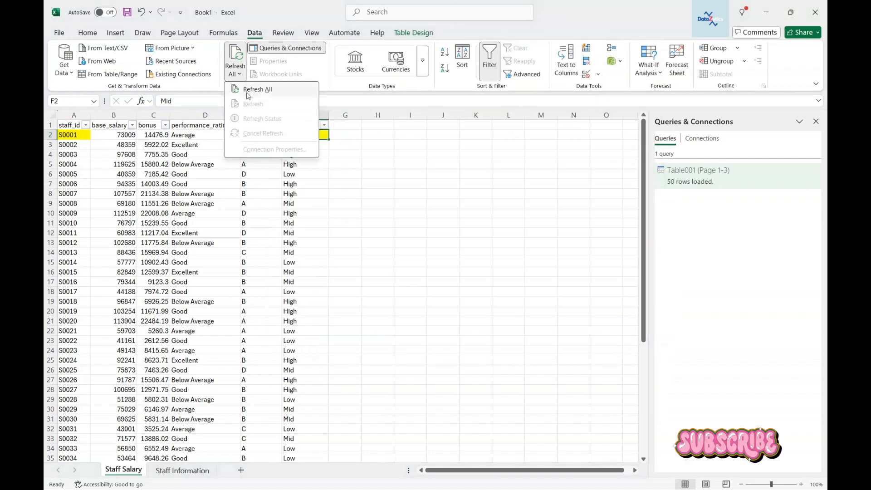
{"action": "left_click", "coordinate": [257, 90]}
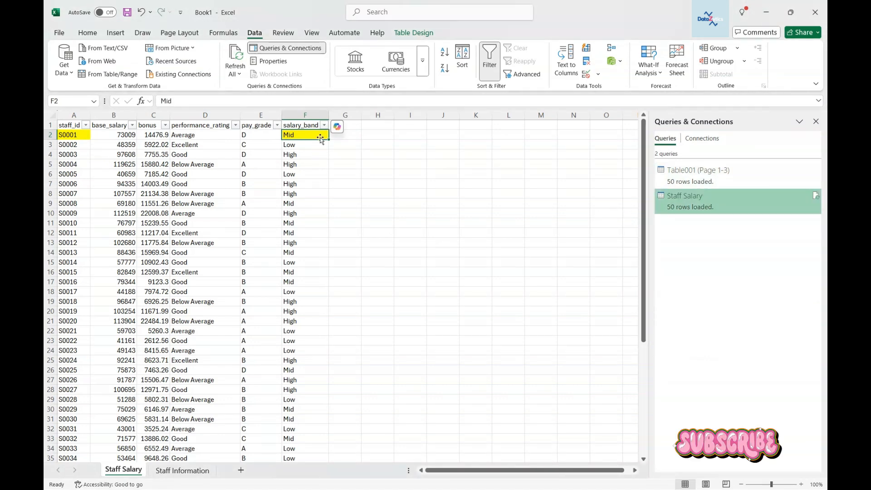
Step: Close the Queries & Connections pane and view the Staff Information sheet before returning to Staff Salary
{"action": "left_click", "coordinate": [377, 135]}
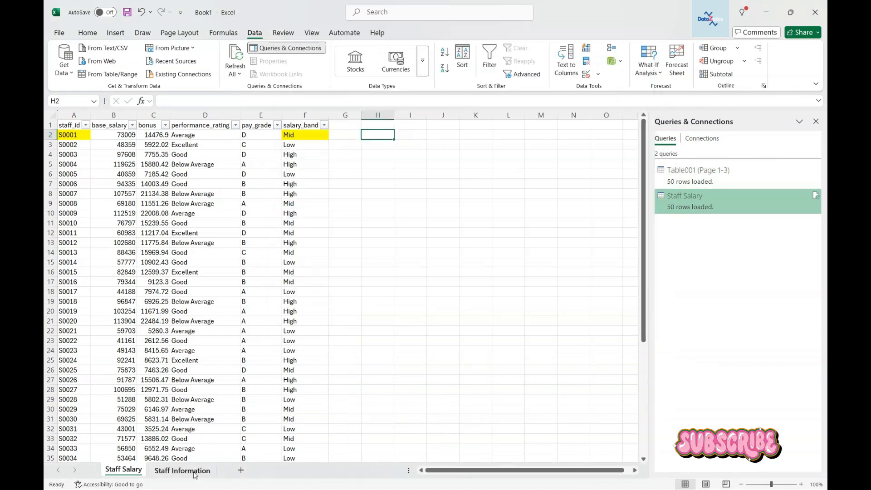
{"action": "left_click", "coordinate": [194, 472]}
{"action": "left_click", "coordinate": [816, 122]}
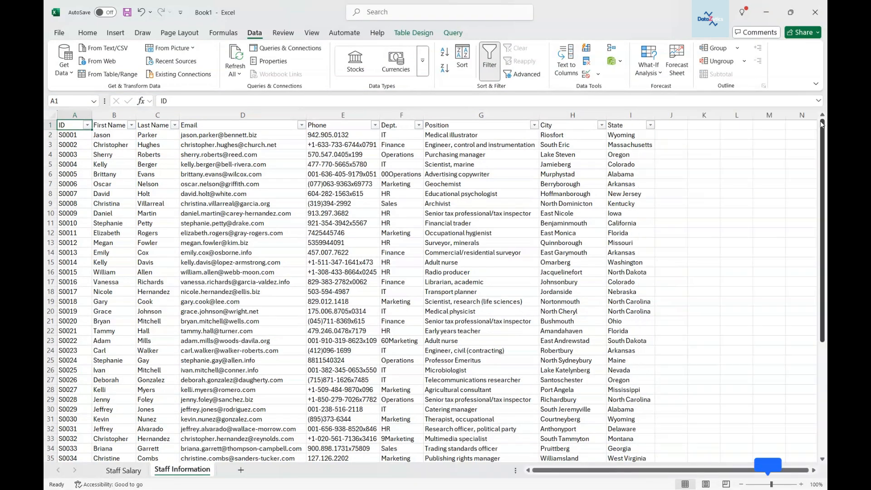
{"action": "left_click", "coordinate": [119, 470]}
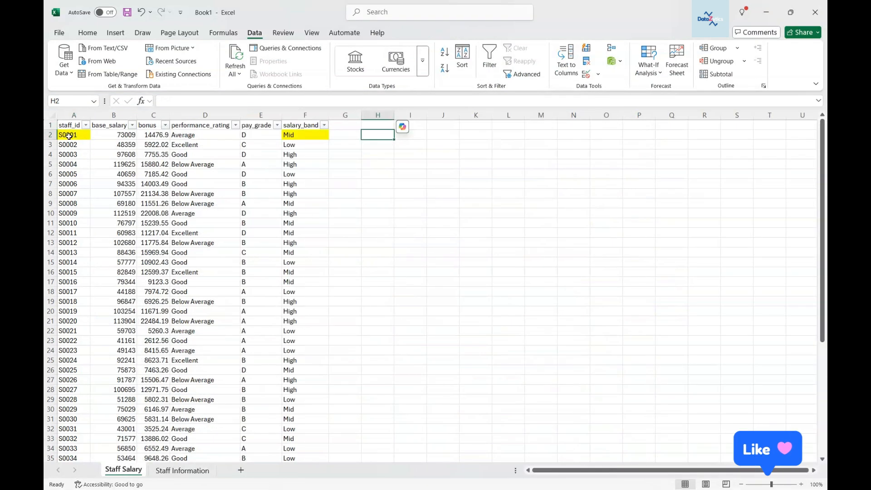
Step: Remove the fill colour from cells A2 and F2 of the Staff Salary table
{"action": "left_click", "coordinate": [69, 135]}
{"action": "left_click", "coordinate": [87, 32]}
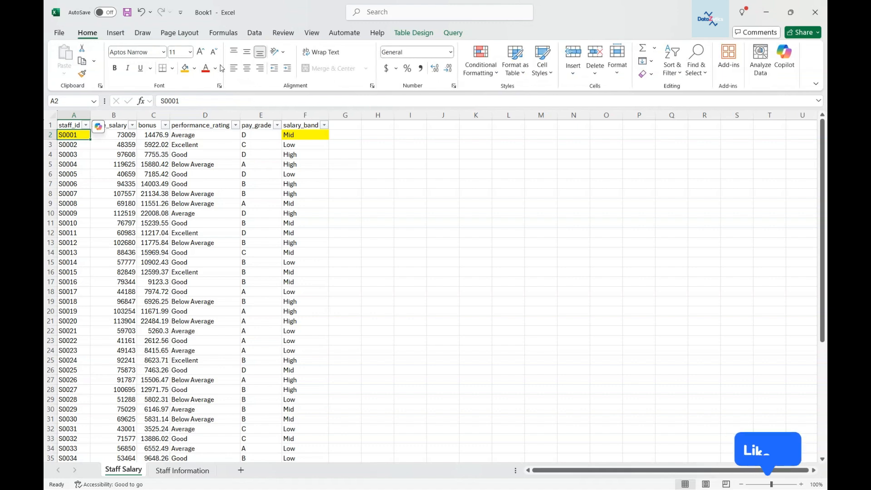
{"action": "left_click", "coordinate": [194, 68]}
{"action": "left_click", "coordinate": [193, 234]}
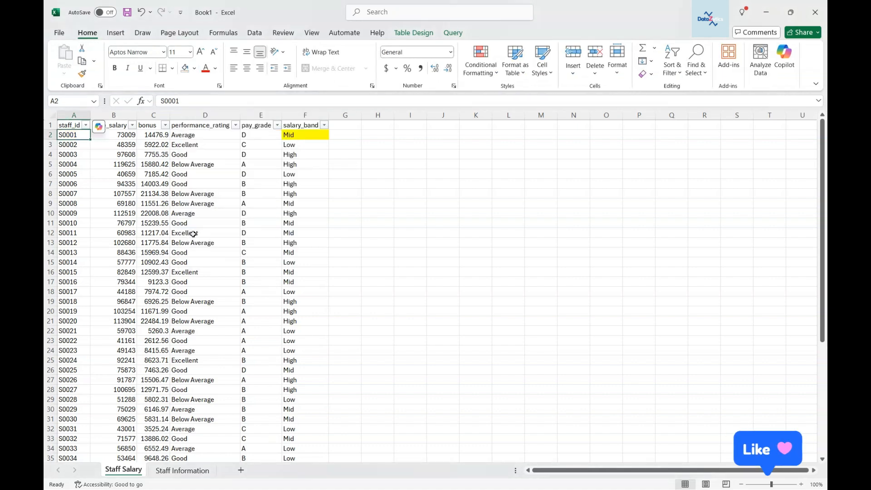
{"action": "left_click", "coordinate": [291, 136]}
{"action": "left_click", "coordinate": [303, 144]}
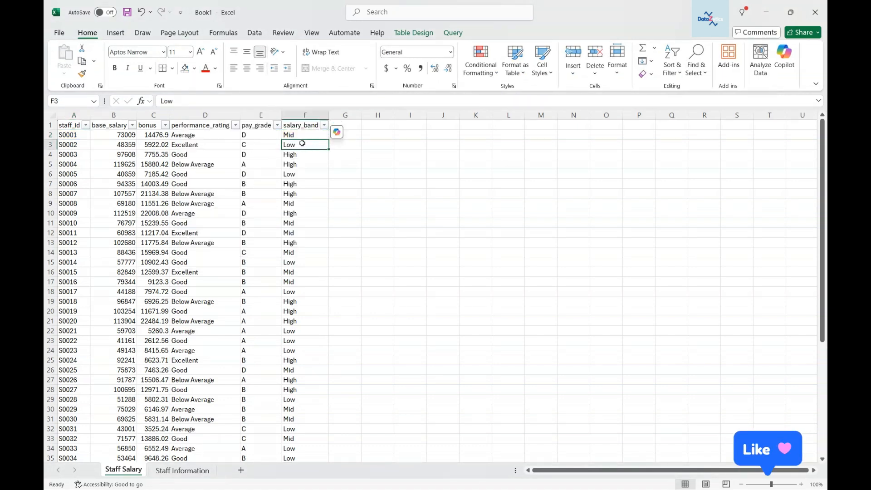
Step: Browse the Staff Salary table and the Staff Information sheet, ending back on Staff Salary
{"action": "scroll", "coordinate": [301, 142], "scroll_direction": "down", "scroll_amount": 8}
{"action": "scroll", "coordinate": [245, 232], "scroll_direction": "up", "scroll_amount": 8}
{"action": "left_click", "coordinate": [183, 471]}
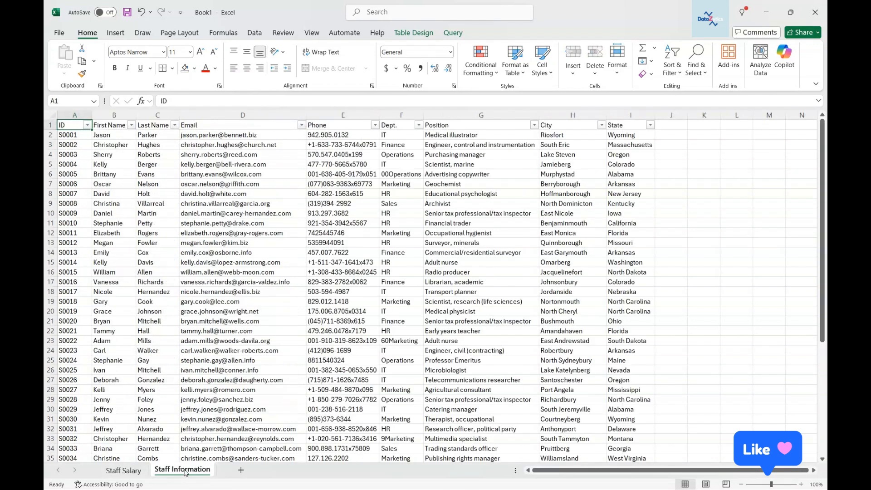
{"action": "scroll", "coordinate": [166, 191], "scroll_direction": "down", "scroll_amount": 9}
{"action": "scroll", "coordinate": [166, 191], "scroll_direction": "up", "scroll_amount": 9}
{"action": "left_click", "coordinate": [127, 470]}
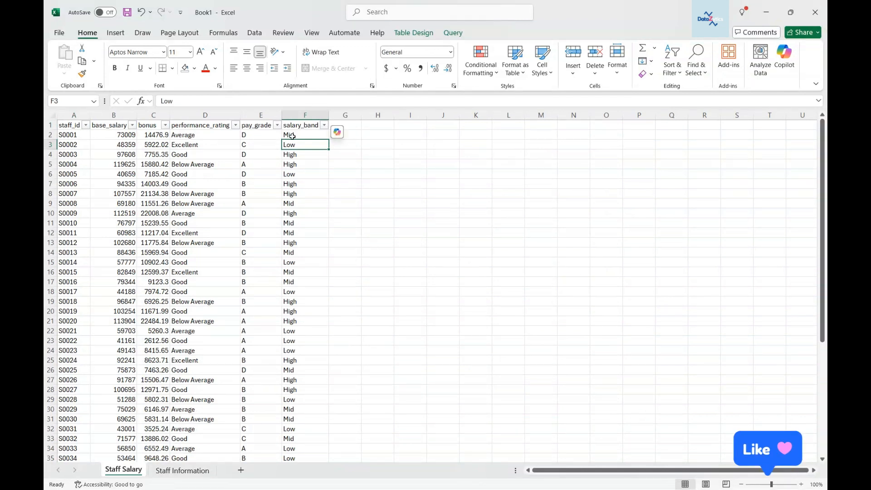
{"action": "left_click", "coordinate": [375, 127]}
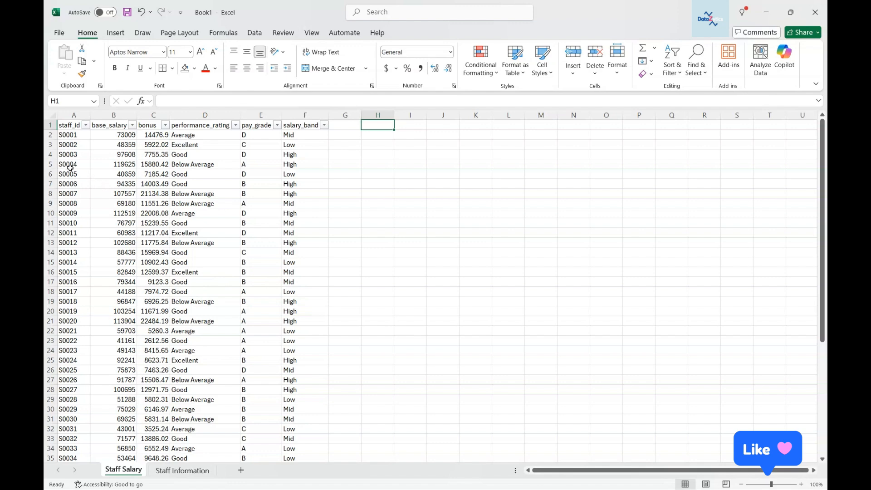
{"action": "left_click", "coordinate": [255, 33]}
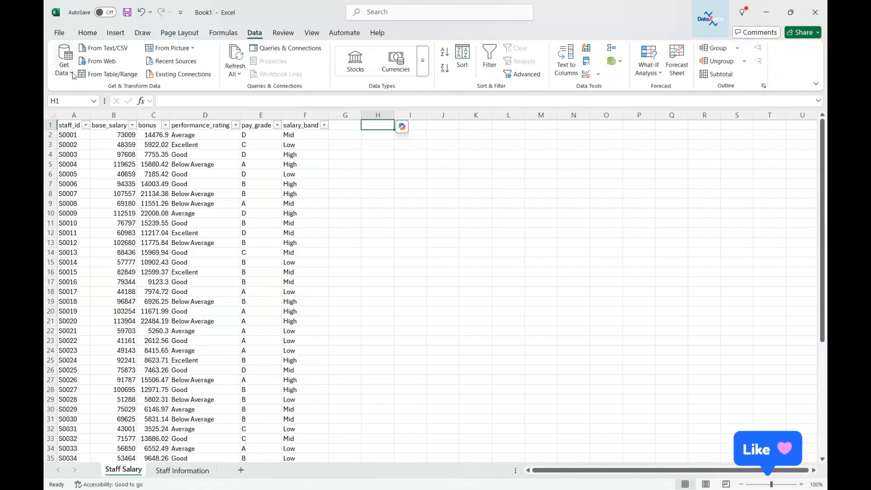
{"action": "left_click", "coordinate": [72, 72]}
{"action": "left_click", "coordinate": [73, 72]}
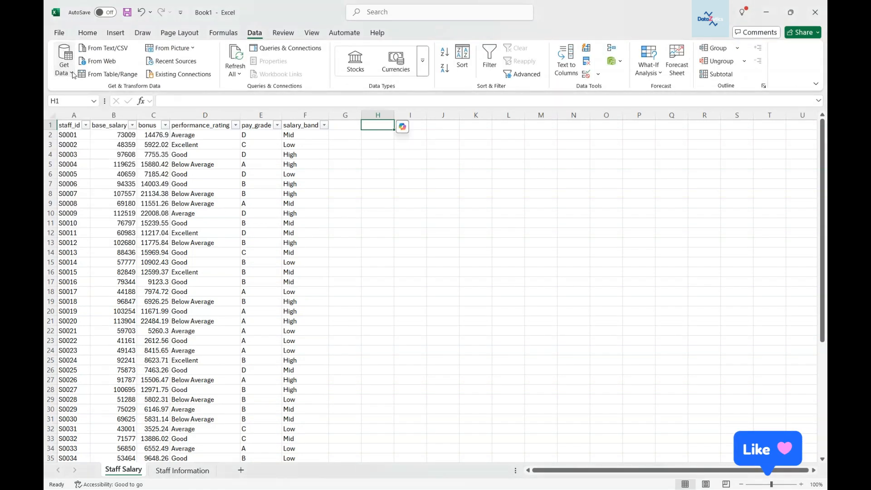
{"action": "left_click", "coordinate": [348, 135]}
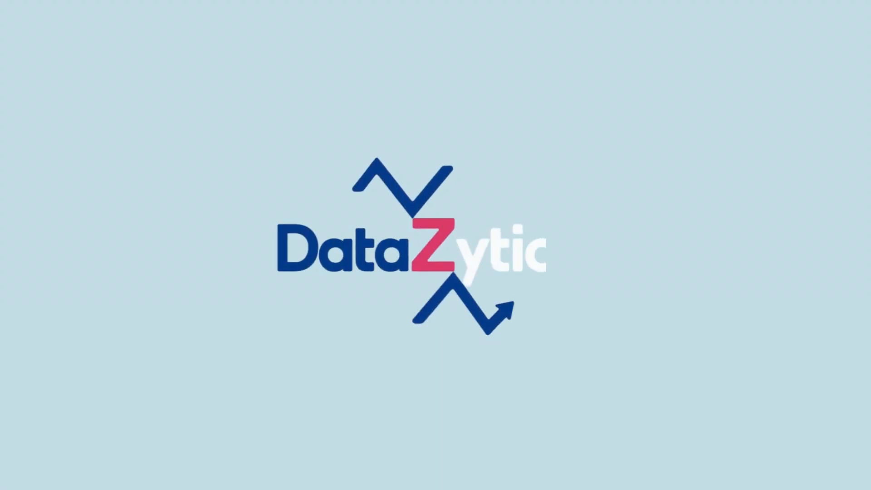